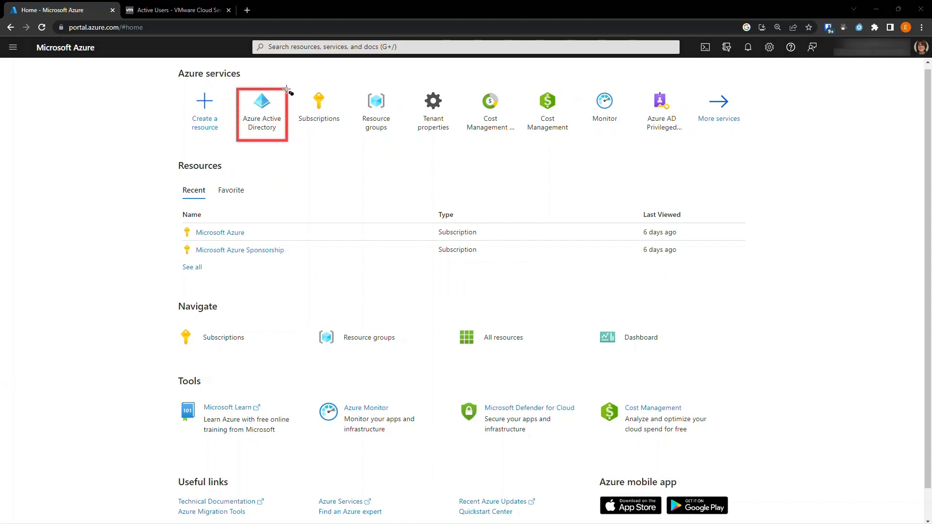
Open Azure Active Directory and review the tenant's overview, including its basic information.
mouse_move(290, 88)
left_mouse_down()
mouse_move(309, 114)
mouse_move(350, 134)
left_mouse_up()
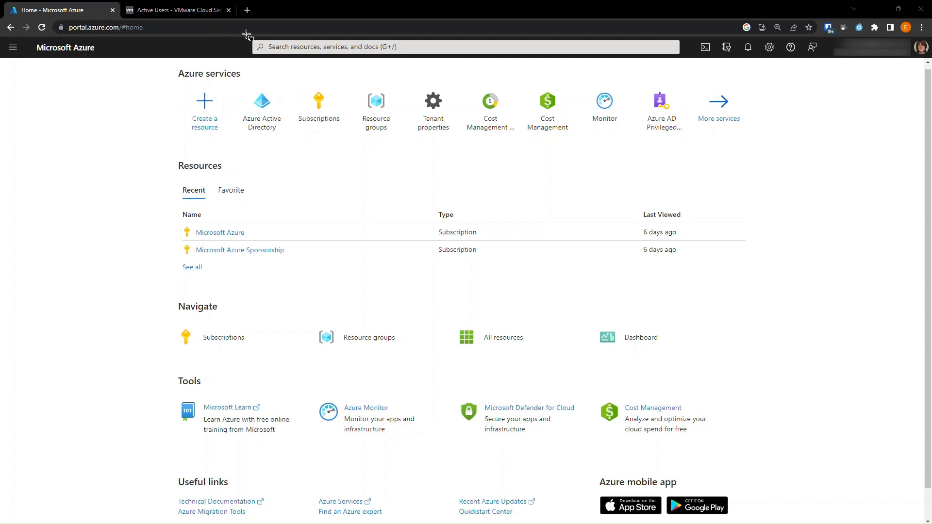
left_click_drag(246, 35, 374, 63)
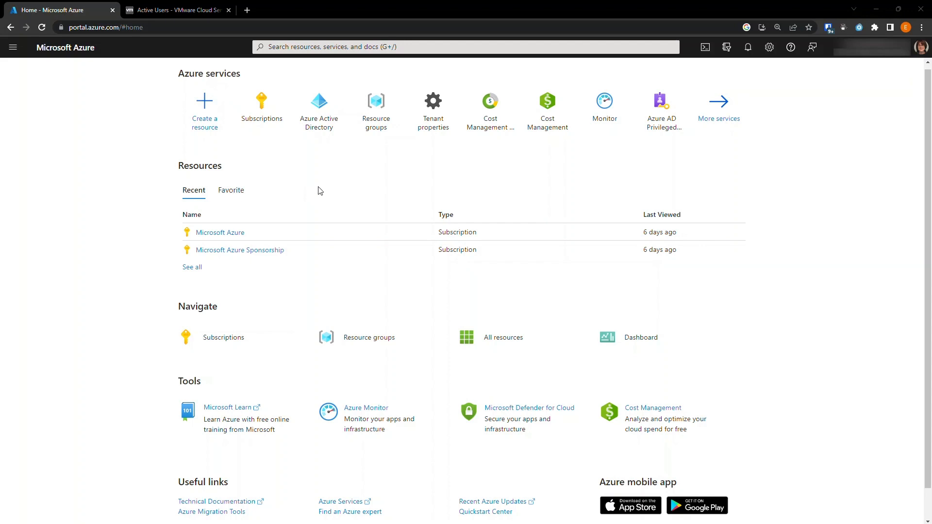
left_click(324, 128)
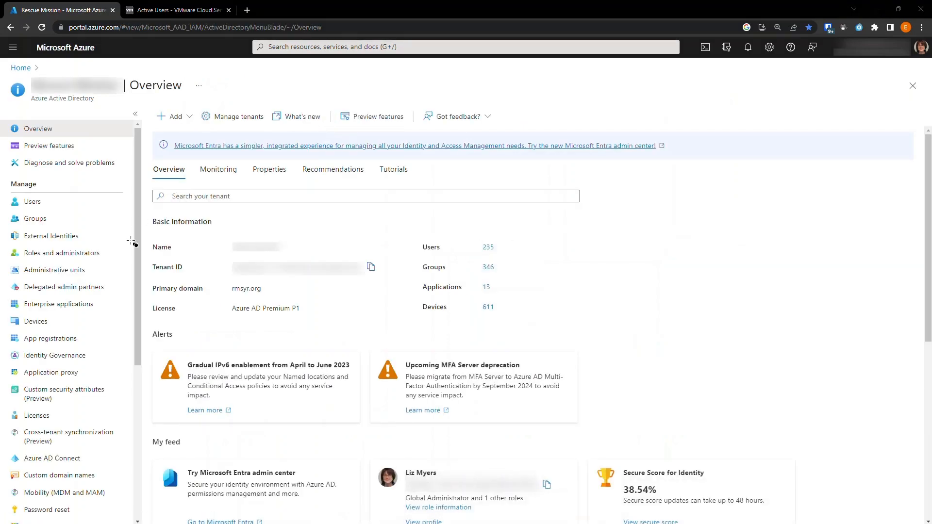
mouse_move(147, 253)
left_mouse_down()
mouse_move(314, 287)
mouse_move(390, 281)
left_mouse_up()
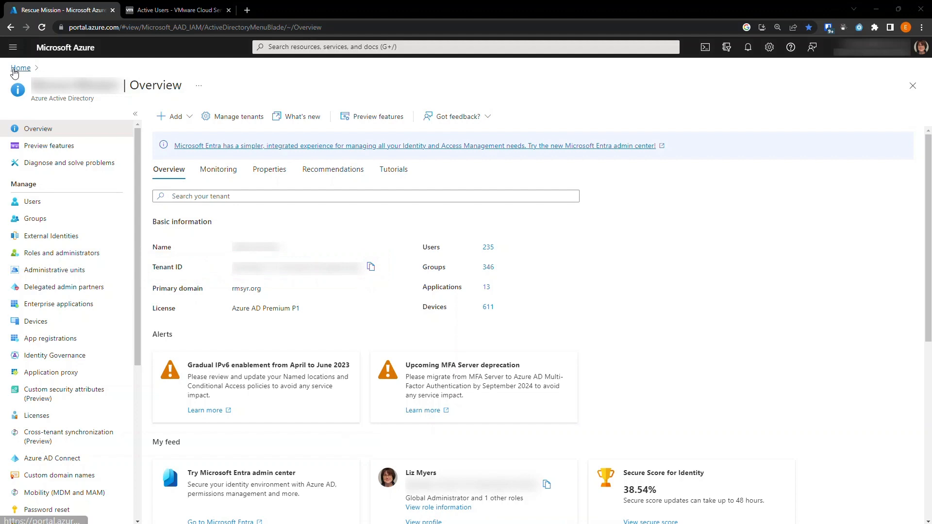
Return to the Azure home page and open Subscriptions to review the subscription list.
left_click(19, 67)
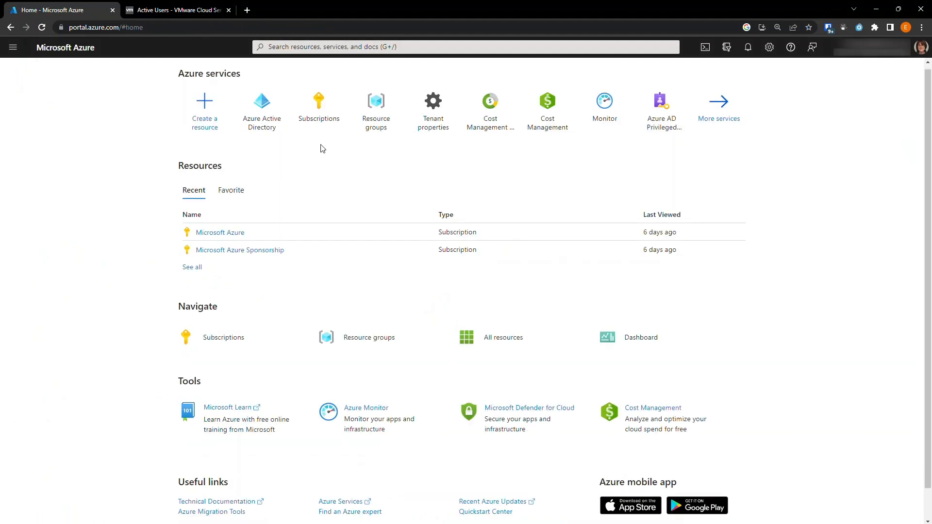
left_click(323, 115)
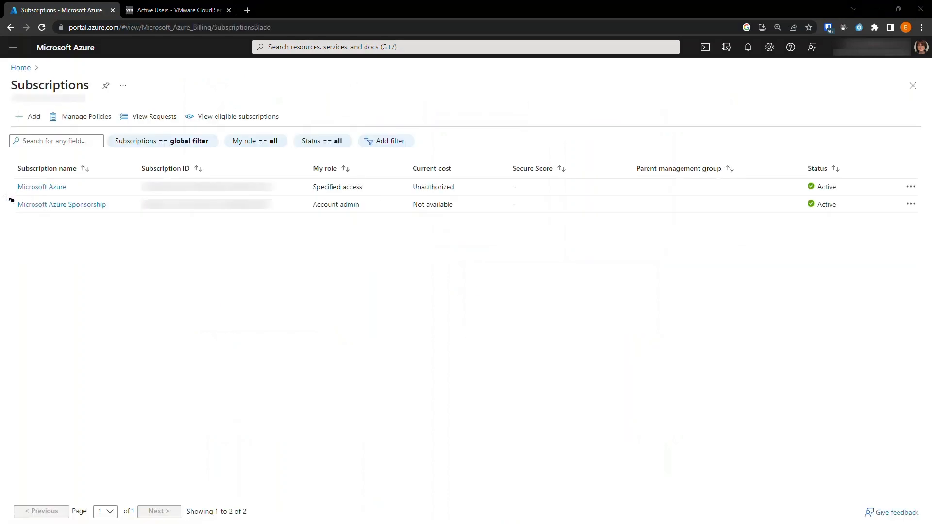
mouse_move(9, 197)
left_mouse_down()
mouse_move(141, 225)
mouse_move(287, 219)
left_mouse_up()
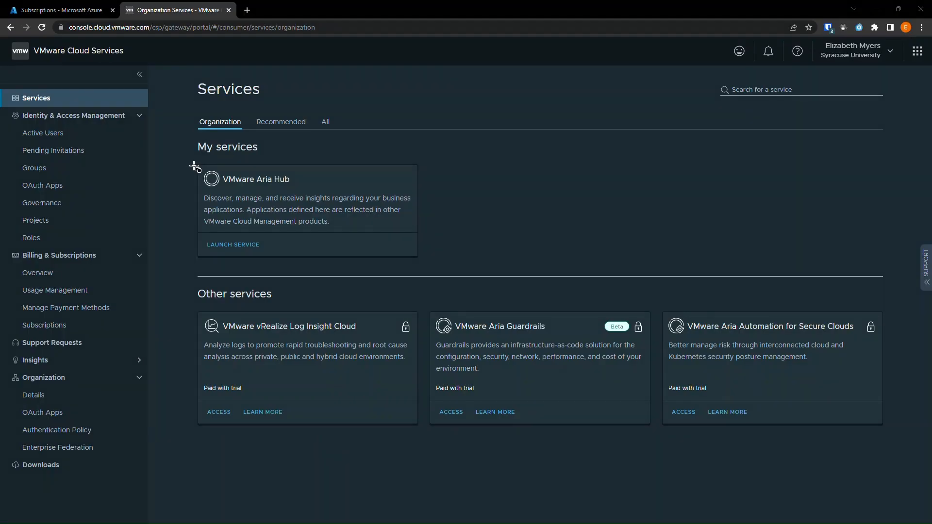
Review the organization's VMware Aria Hub and VMware Aria Automation for Secure Clouds services and the service search.
mouse_move(196, 167)
left_mouse_down()
mouse_move(426, 257)
mouse_move(418, 252)
left_mouse_up()
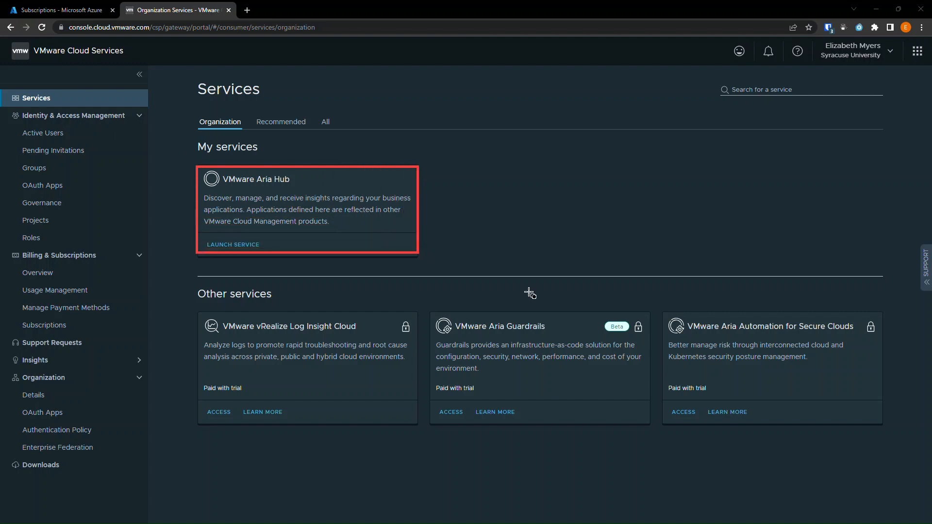
mouse_move(662, 312)
left_mouse_down()
mouse_move(766, 386)
mouse_move(874, 428)
mouse_move(888, 424)
left_mouse_up()
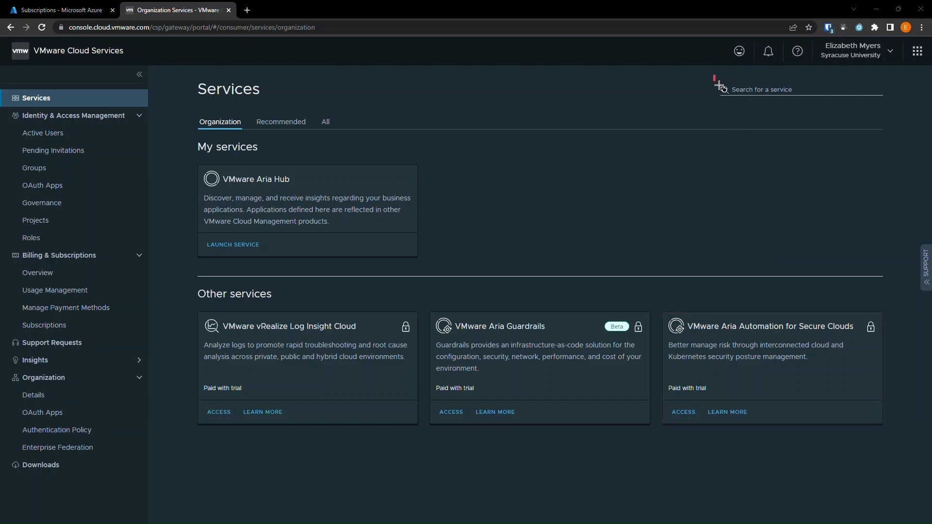
left_click_drag(714, 75, 842, 113)
Edit the signed-in user's roles, adding the VMware Aria Automation for Secure Clouds service with the Automation for Secure Clouds Admin role.
left_click(57, 140)
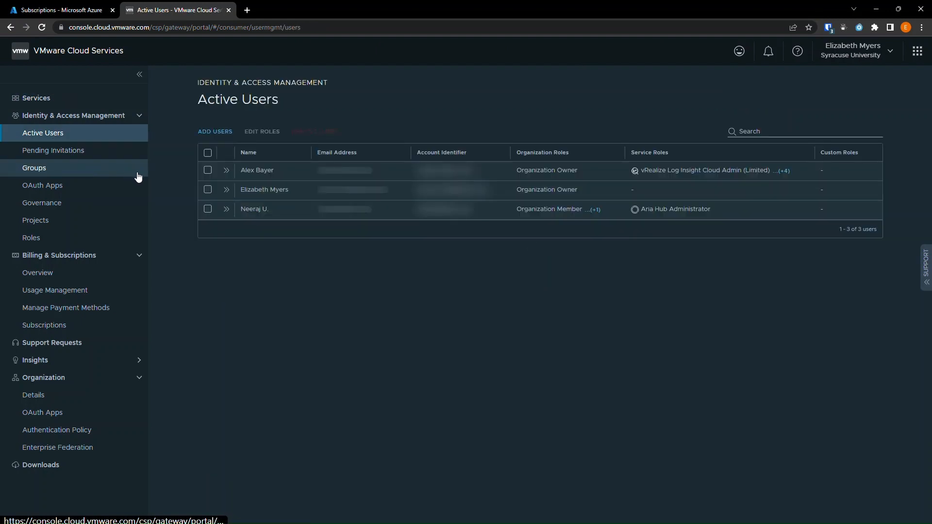
left_click(208, 190)
left_click(270, 131)
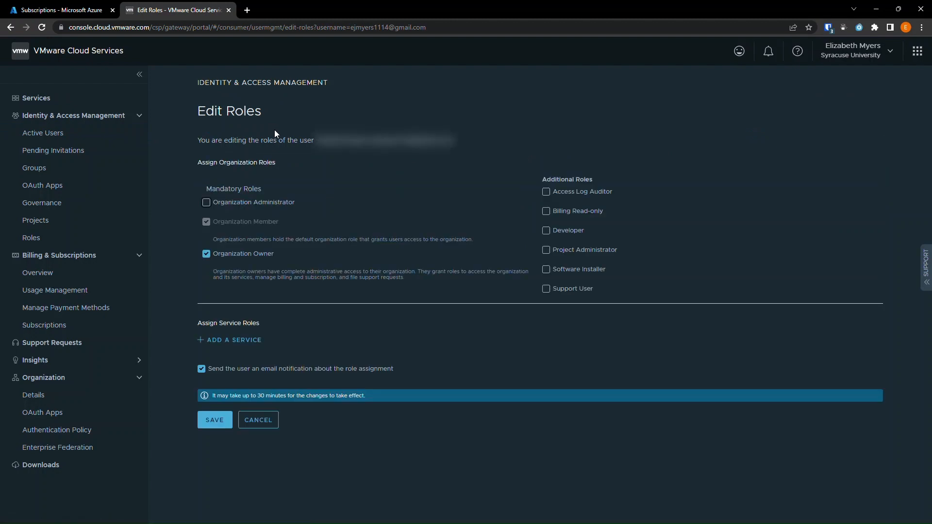
left_click(219, 340)
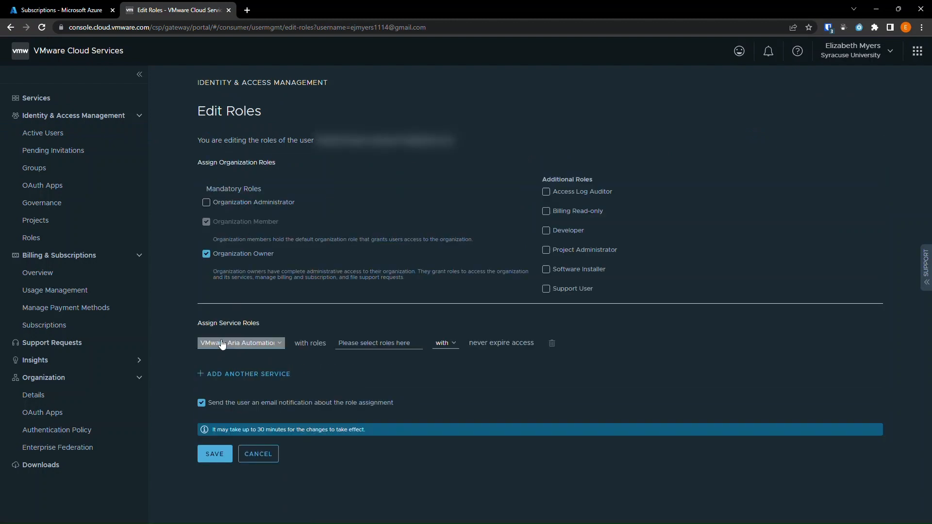
left_click(280, 346)
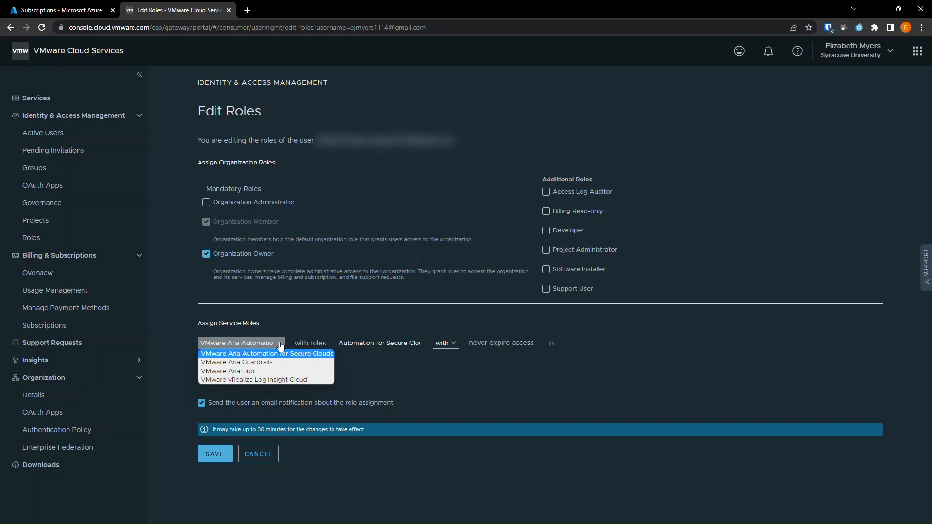
left_click(280, 345)
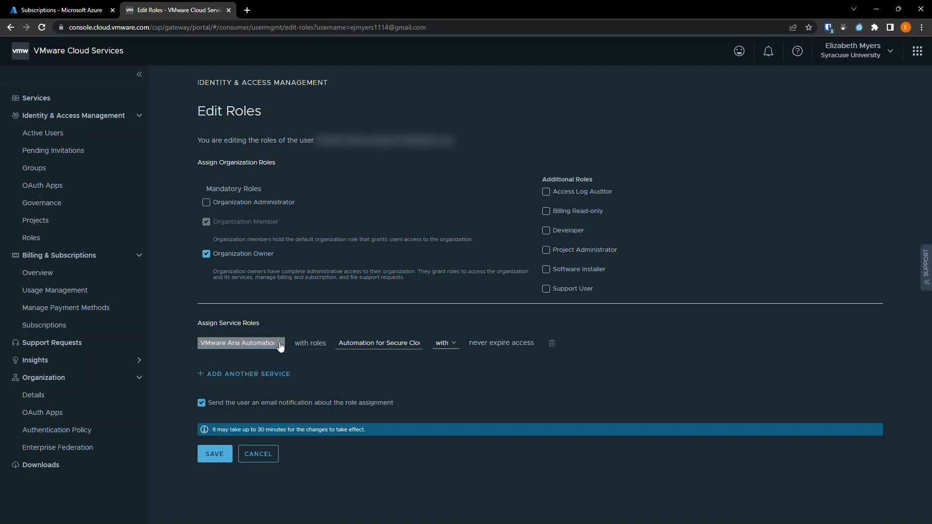
left_click(415, 349)
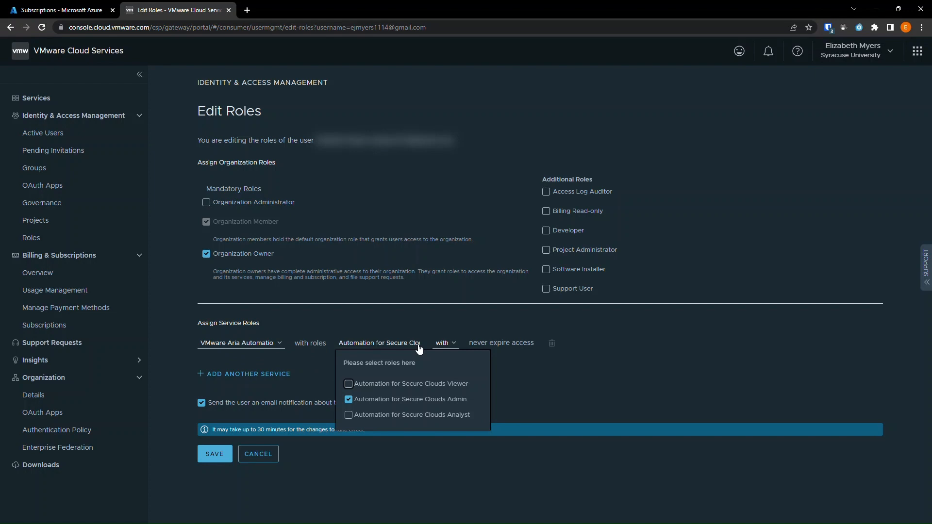
Add the VMware Aria Hub service with the Aria Hub Administrator role and save the user's role changes.
left_click(224, 374)
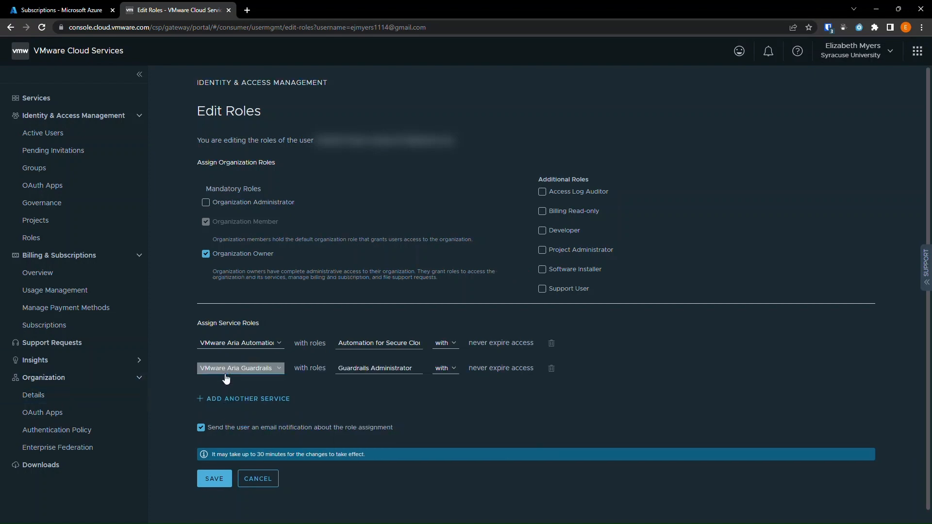
left_click(277, 370)
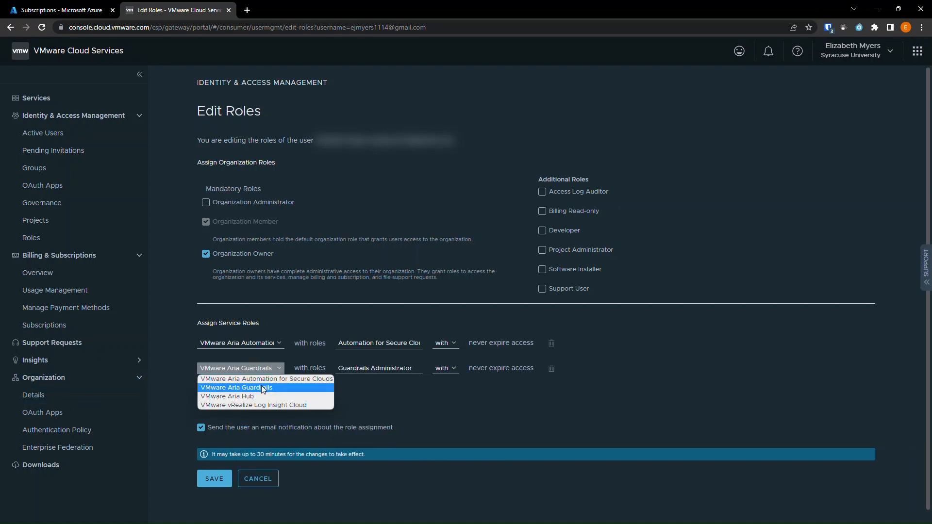
left_click(250, 397)
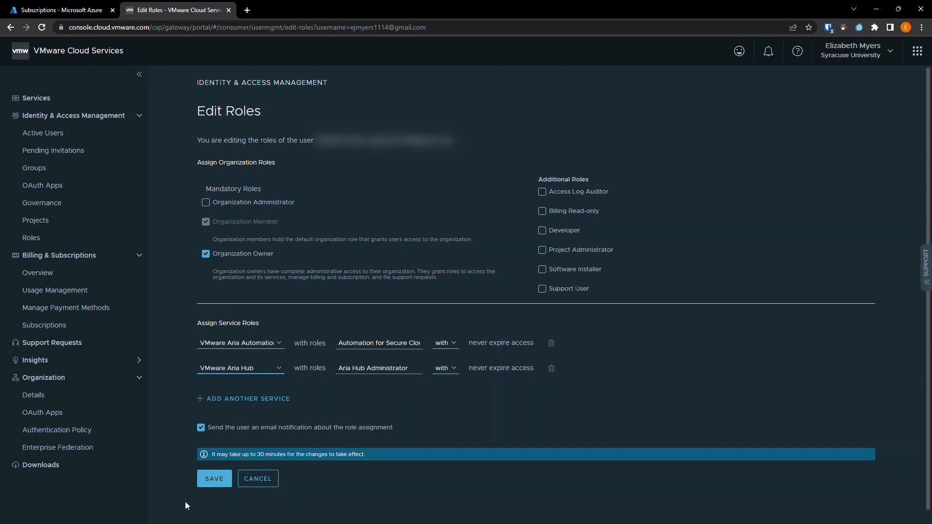
left_click(213, 479)
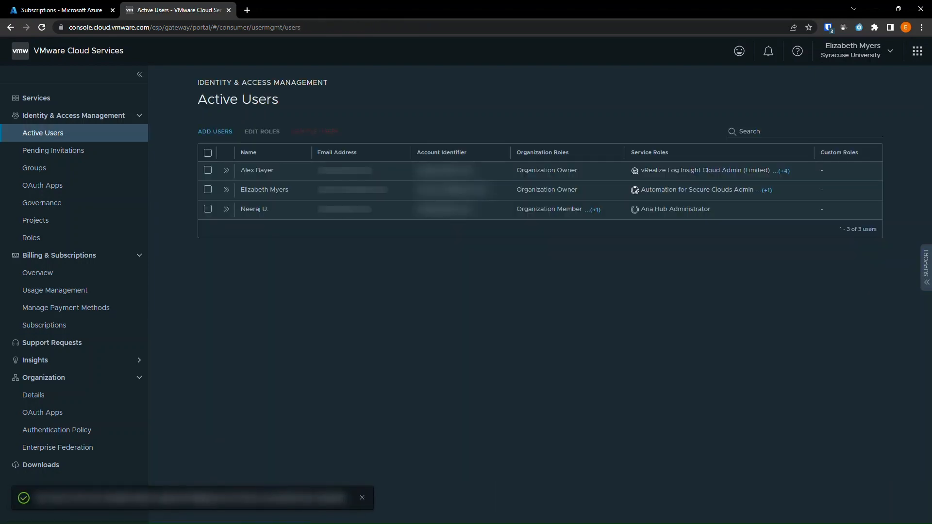
Expand the edited user's details among the active users and review the assigned service roles.
left_click(227, 190)
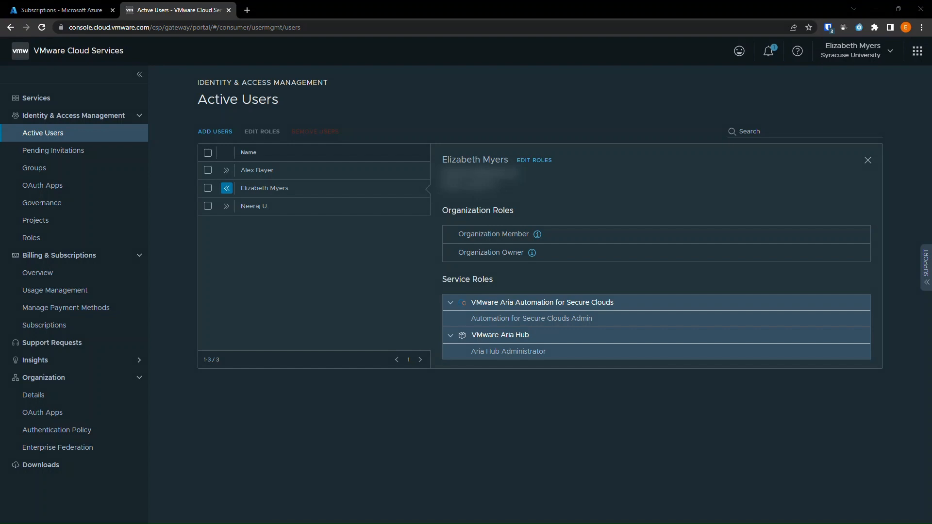
left_click_drag(427, 263, 677, 383)
Start a new API token in the signed-in user's account, name it Azure and set its TTL to never expires.
left_click(854, 55)
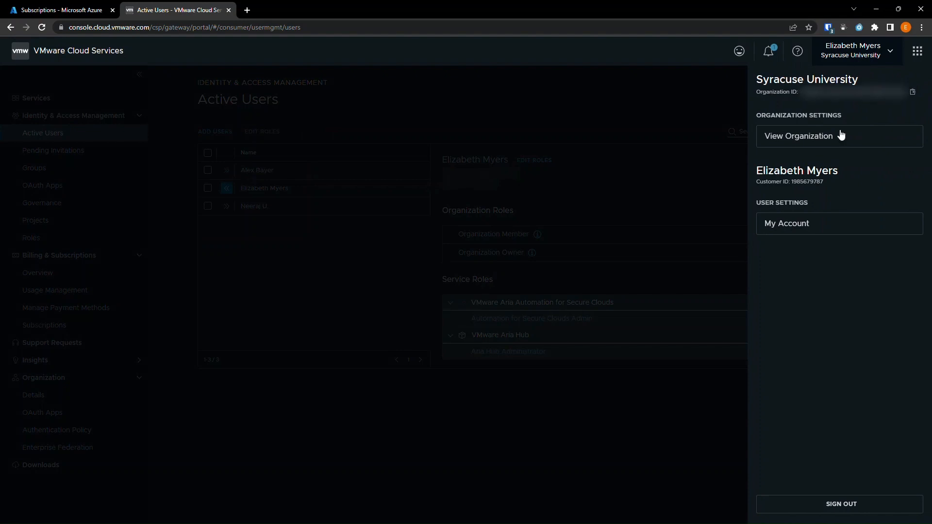
left_click(782, 234)
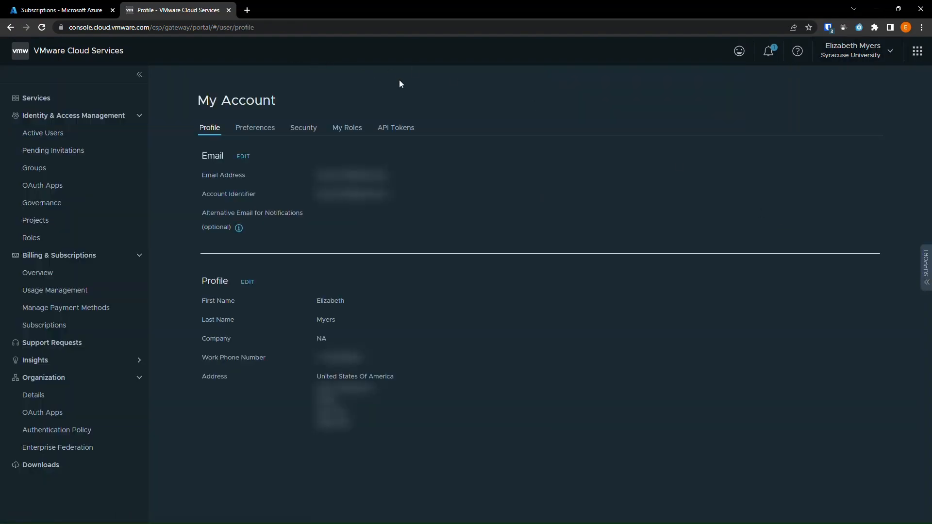
left_click(407, 127)
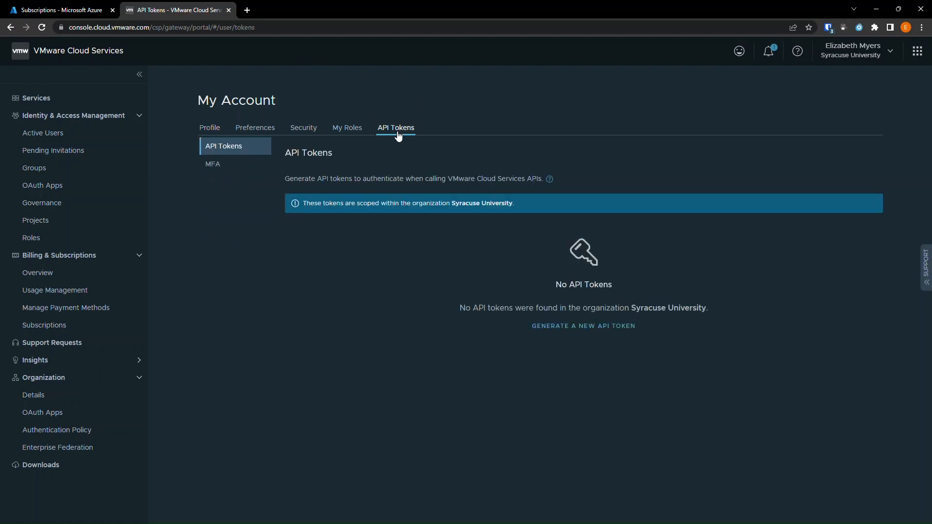
left_click(602, 327)
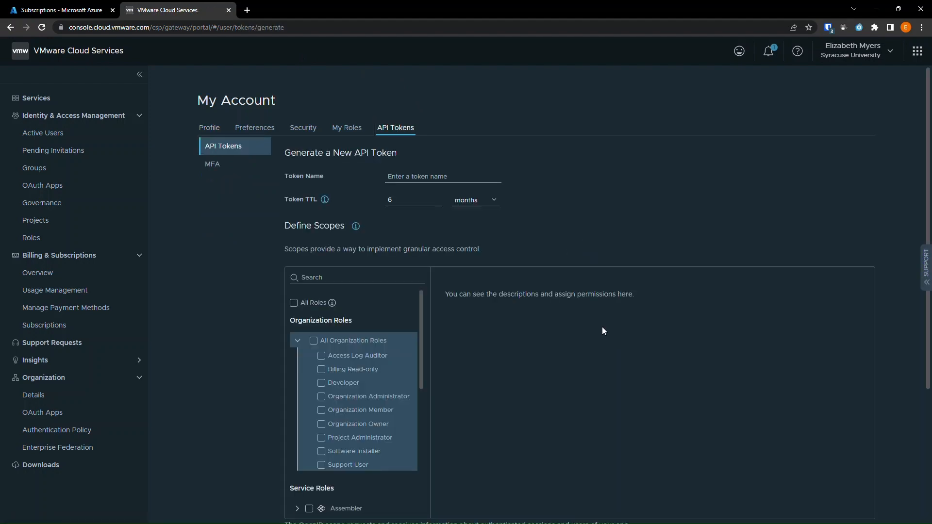
left_click(421, 176)
type("Azure")
left_click(475, 200)
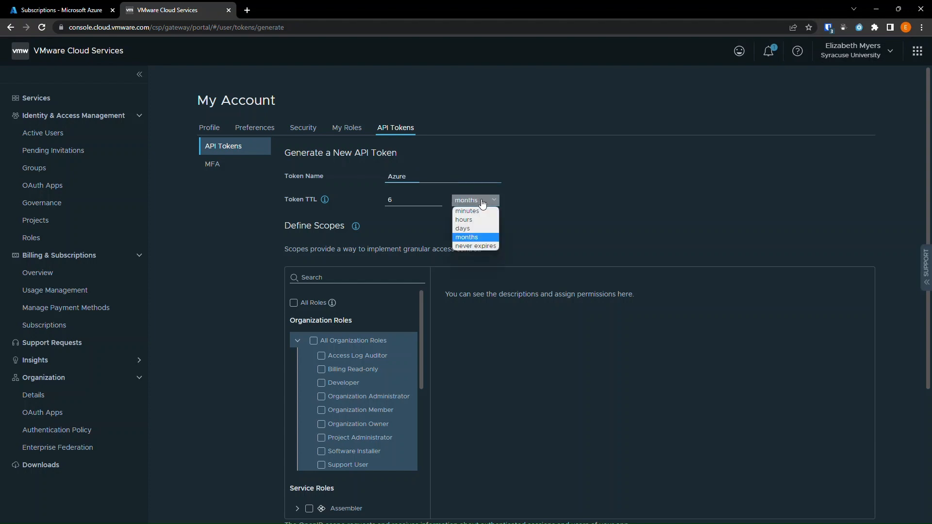
left_click(481, 247)
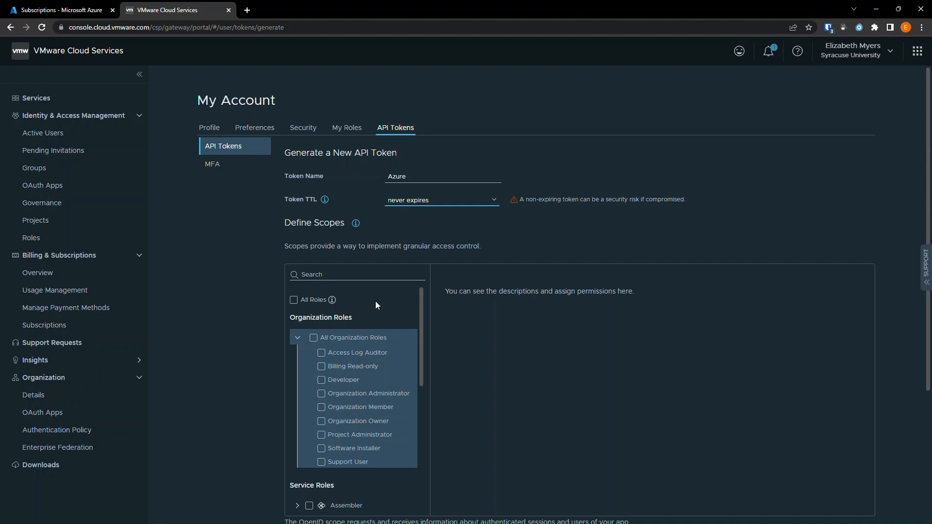
Search the token scopes for "hub" and select the Aria Hub Administrator service role.
left_click(344, 271)
type("hub")
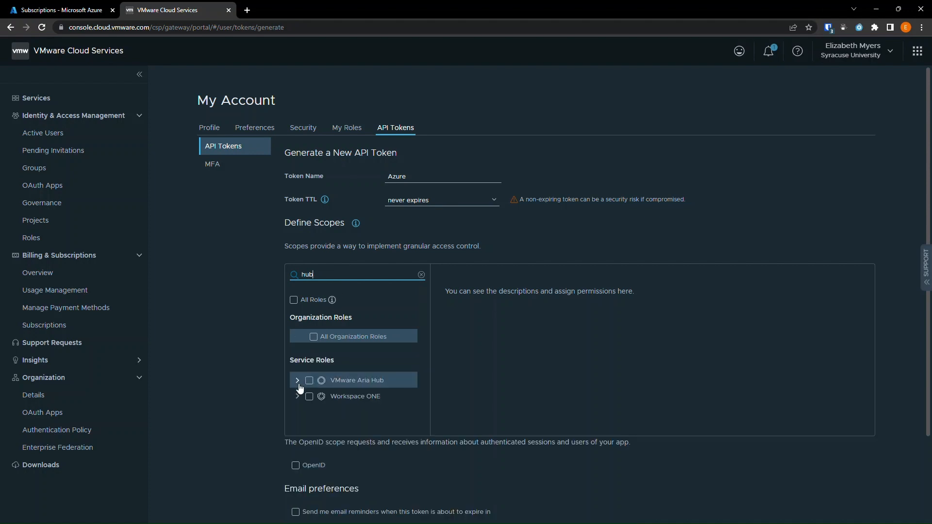
left_click(297, 381)
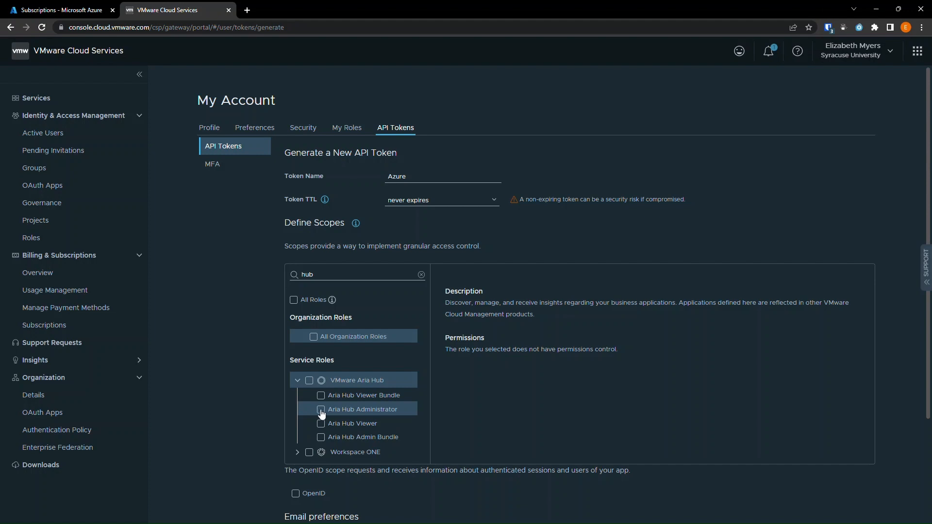
left_click(320, 410)
Search the token scopes for "auto" and select the Automation for Secure Clouds Admin service role.
left_click_drag(330, 275, 275, 273)
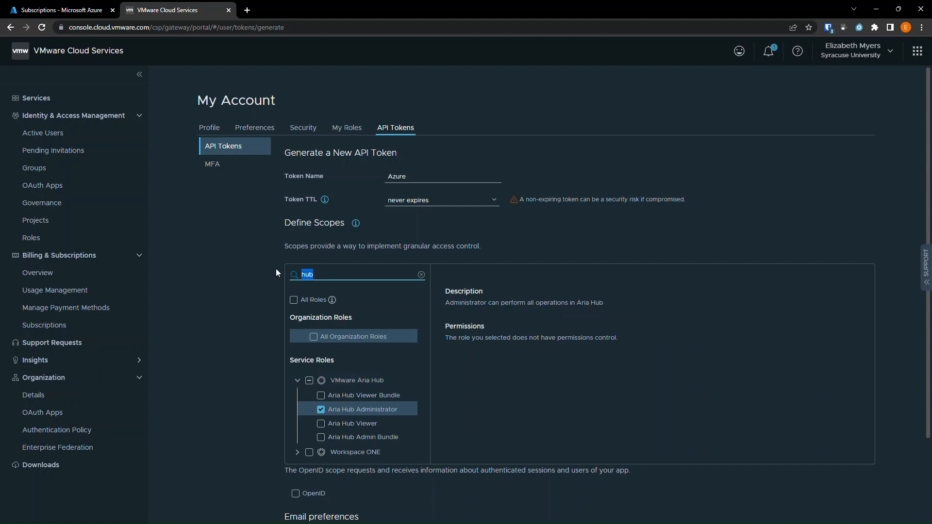
type("auto")
left_click(297, 381)
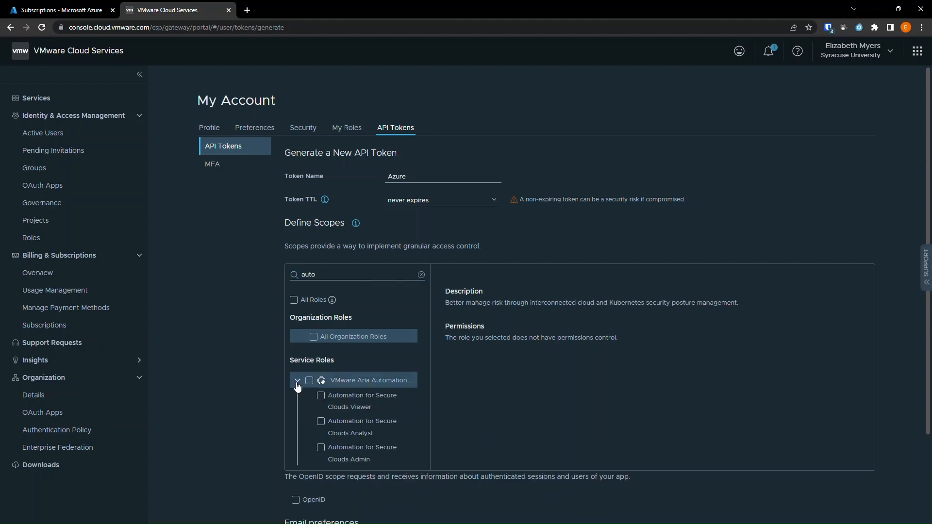
left_click(322, 449)
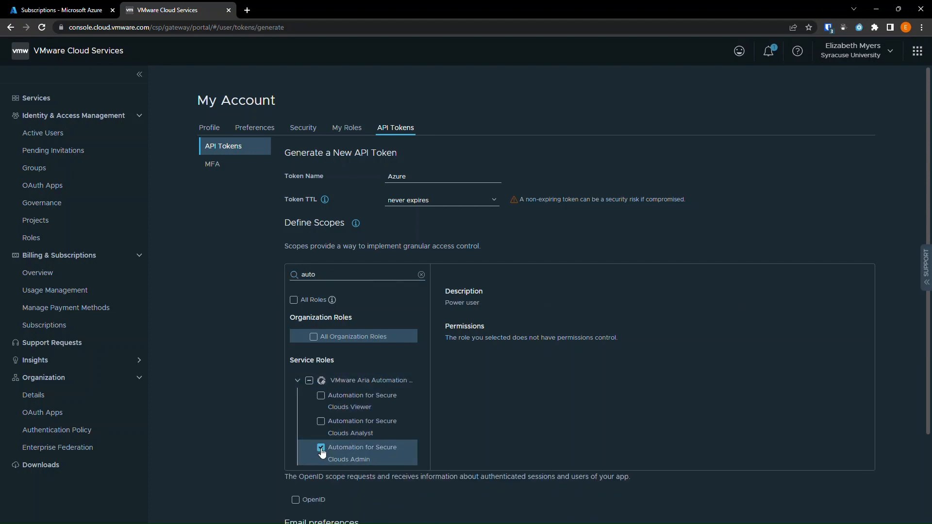
Generate the API token, copy its value and close the token confirmation.
scroll(565, 412, "down", 2)
scroll(564, 408, "down", 1)
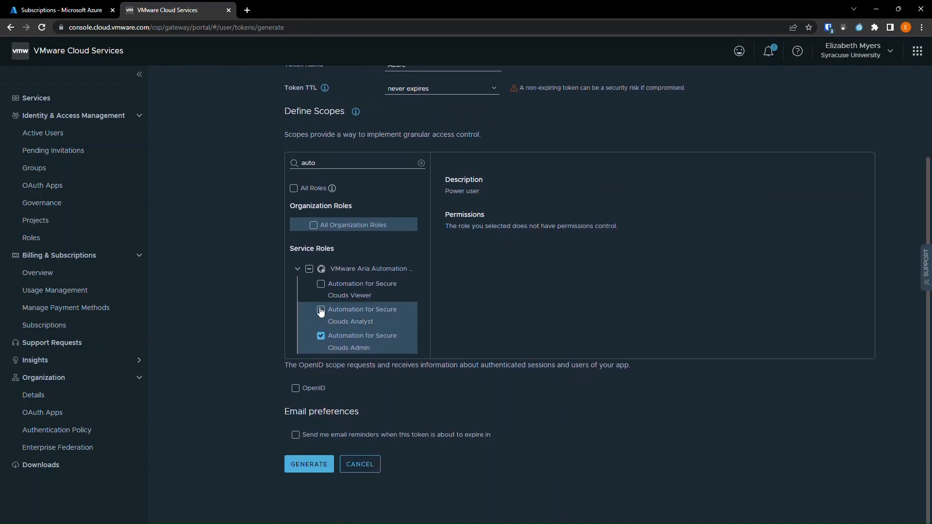
left_click(306, 467)
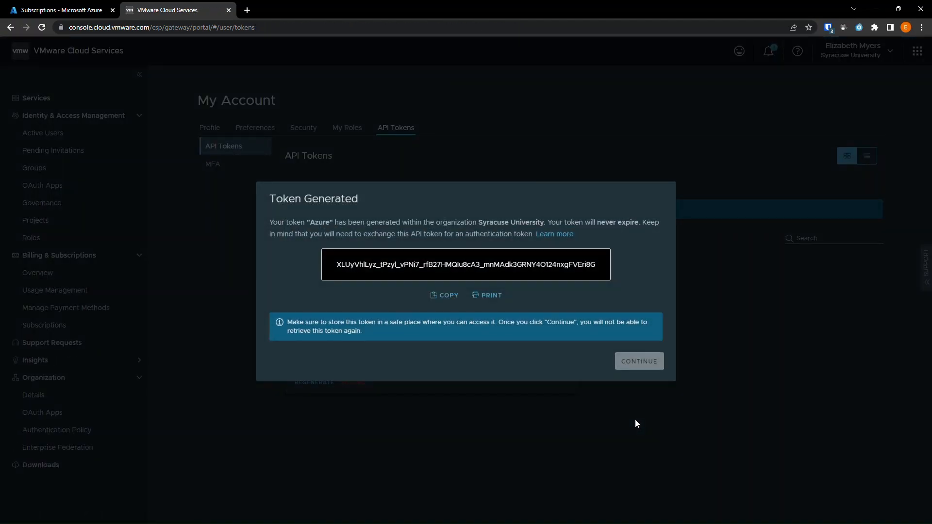
left_click(449, 303)
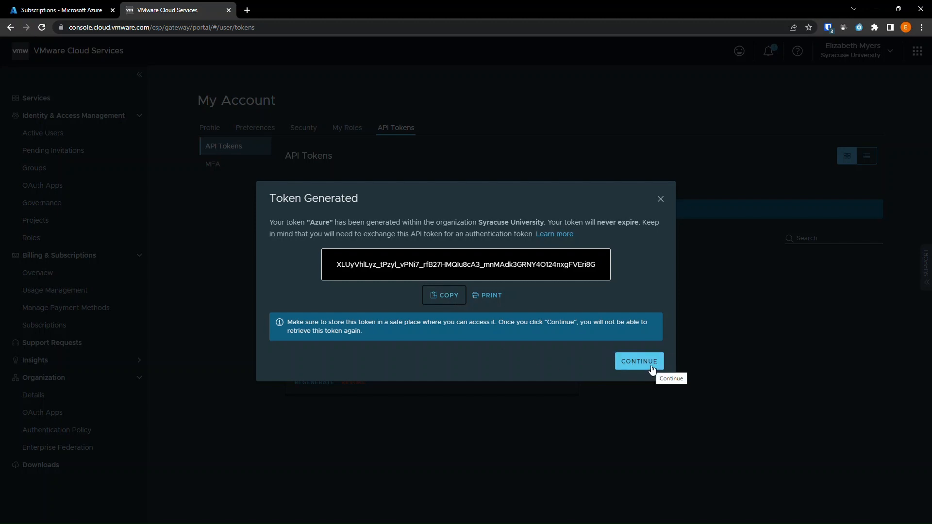
left_click(639, 363)
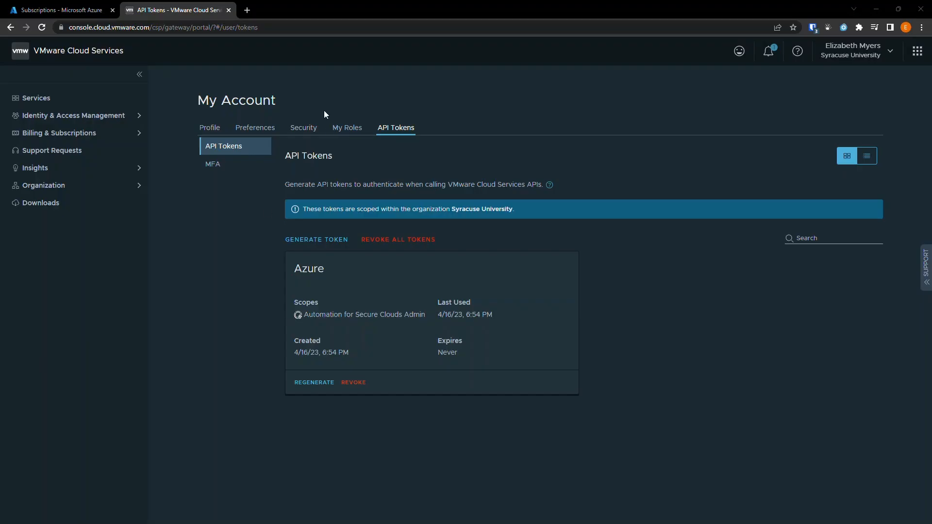
Launch the VMware Aria Hub service and start adding a new Microsoft Azure account in its account configuration.
left_click(25, 99)
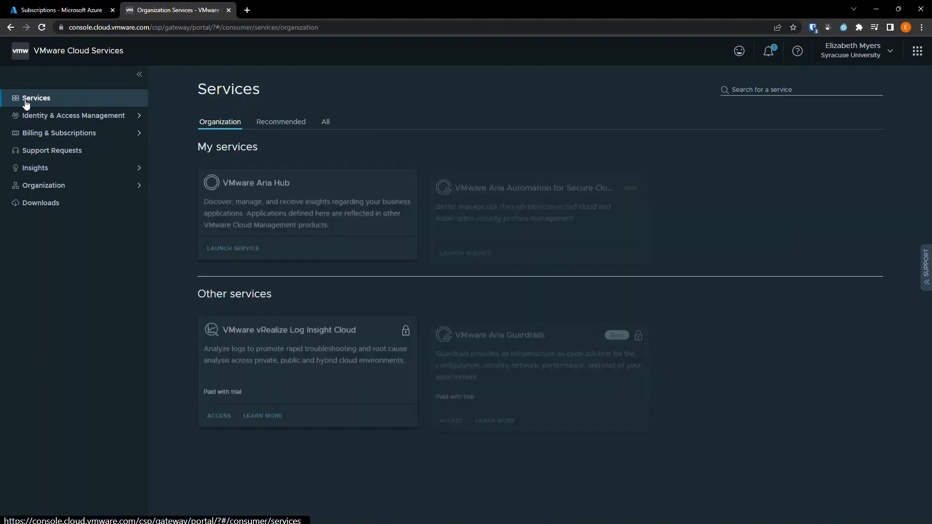
left_click(246, 245)
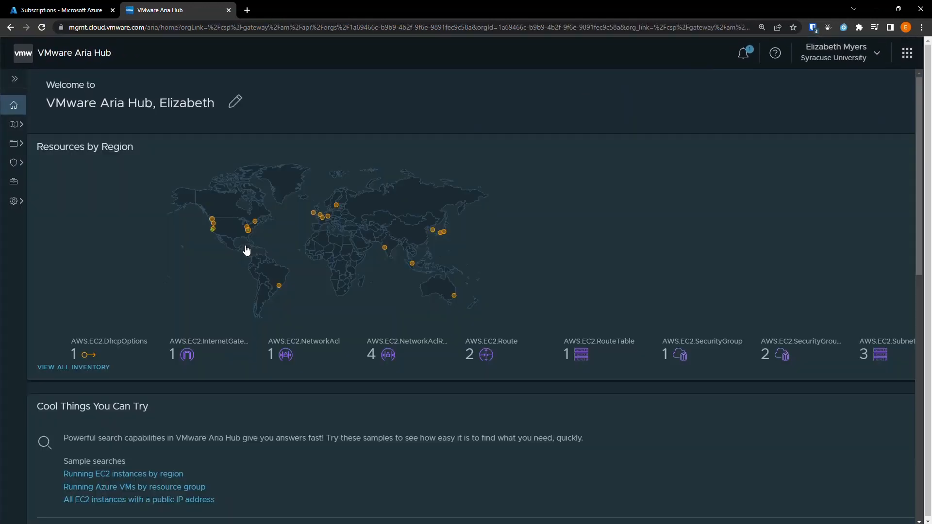
left_click(13, 202)
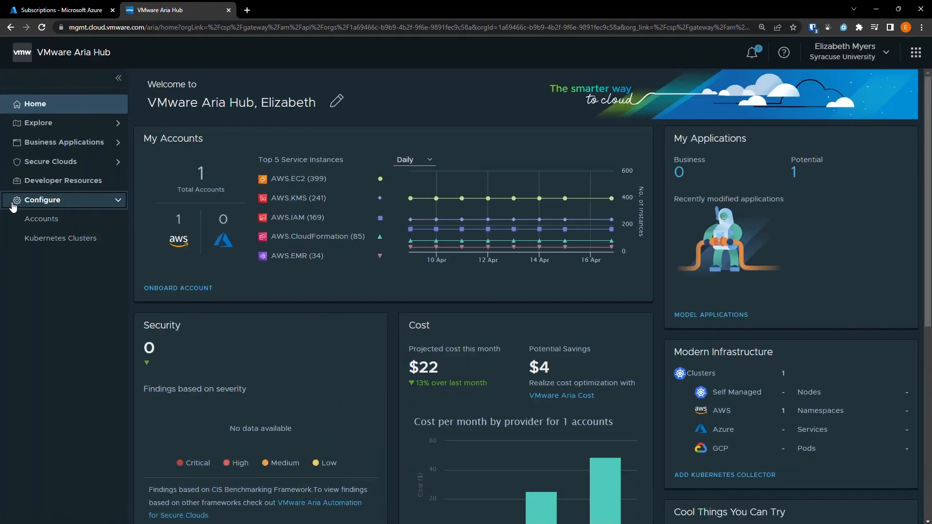
left_click(41, 219)
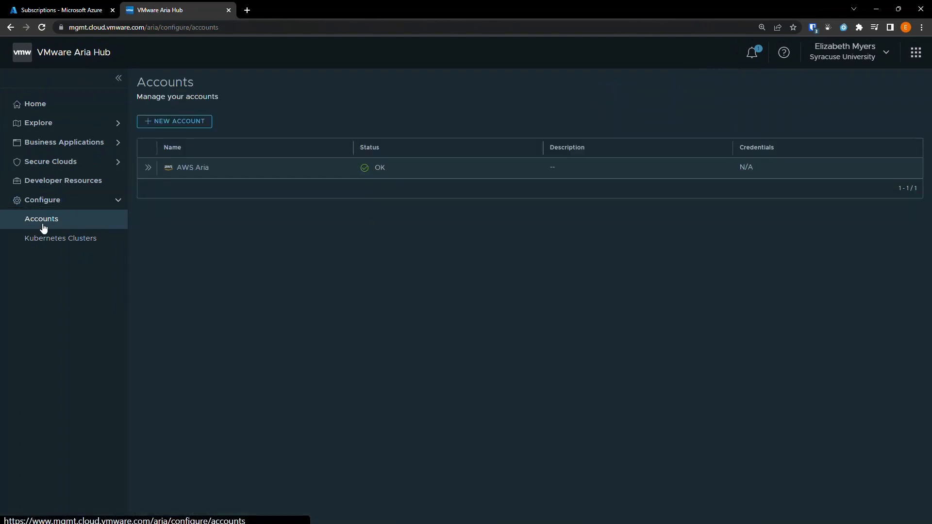
left_click(177, 124)
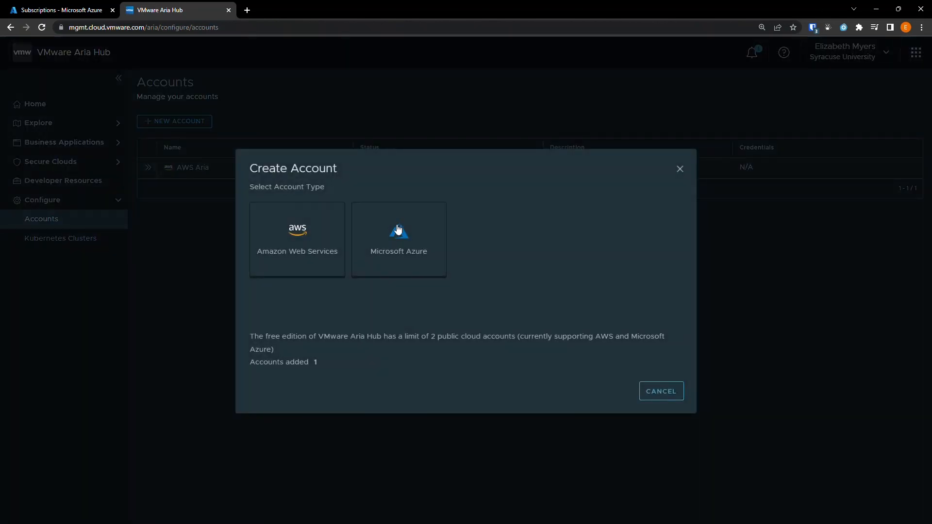
left_click(405, 243)
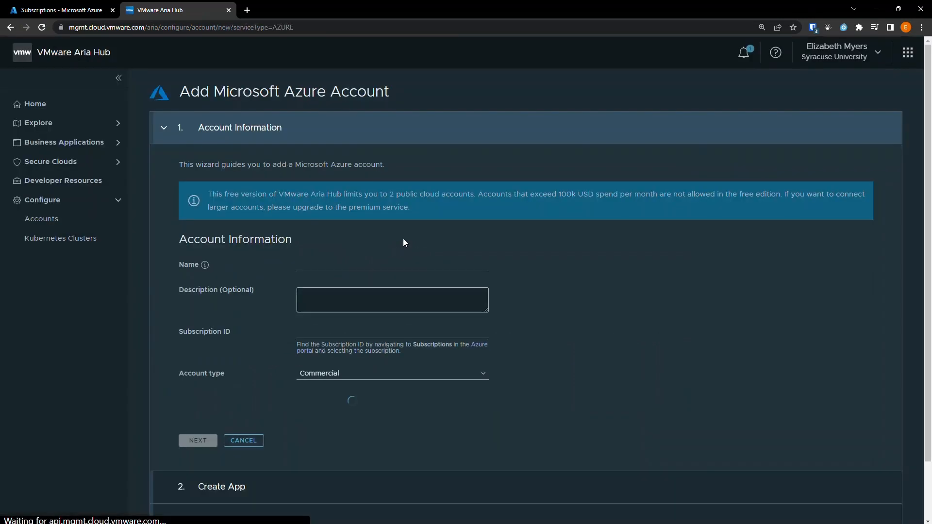
Name the account Azure, paste the Azure subscription ID and continue to the Create App stage.
left_click(305, 264)
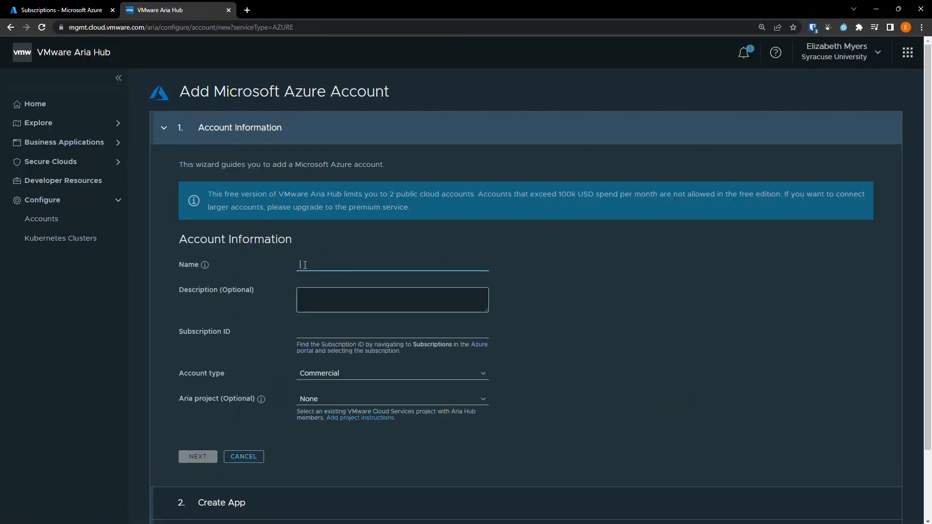
type("Azure")
left_click(300, 333)
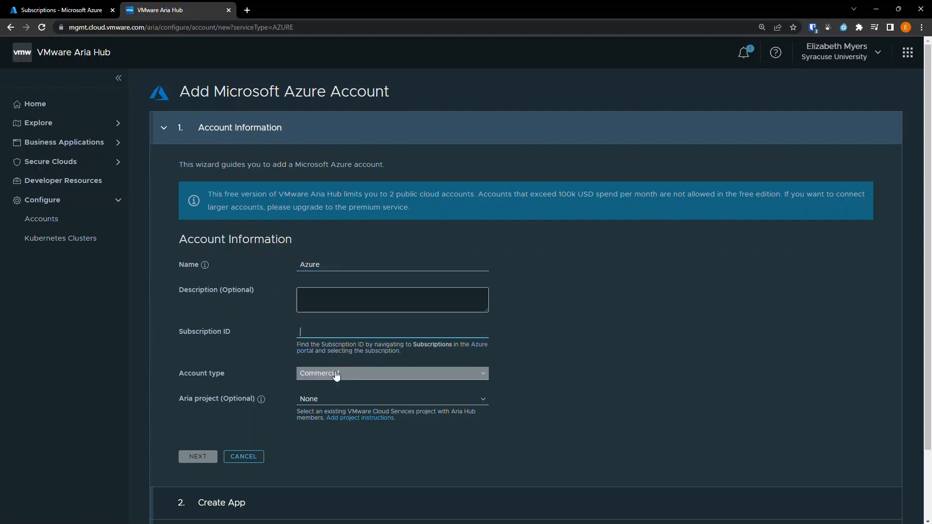
key("ctrl+v")
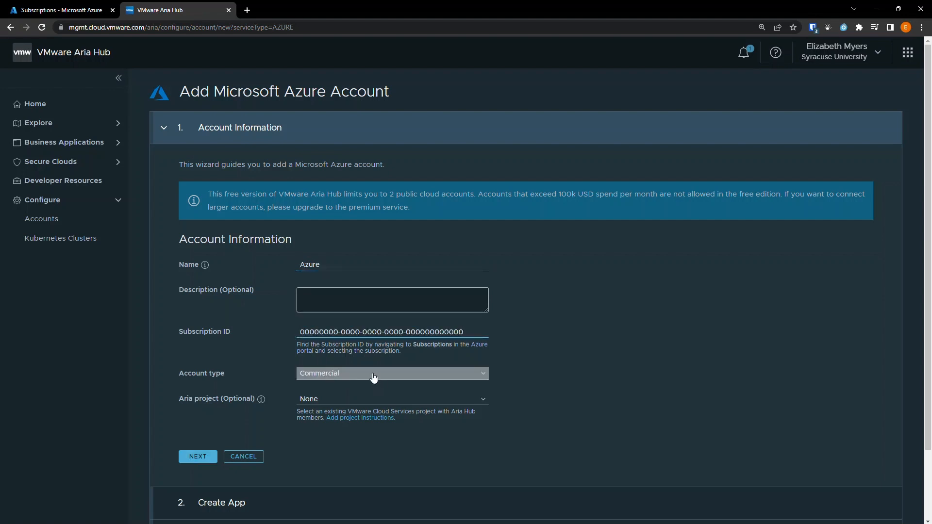
left_click(192, 459)
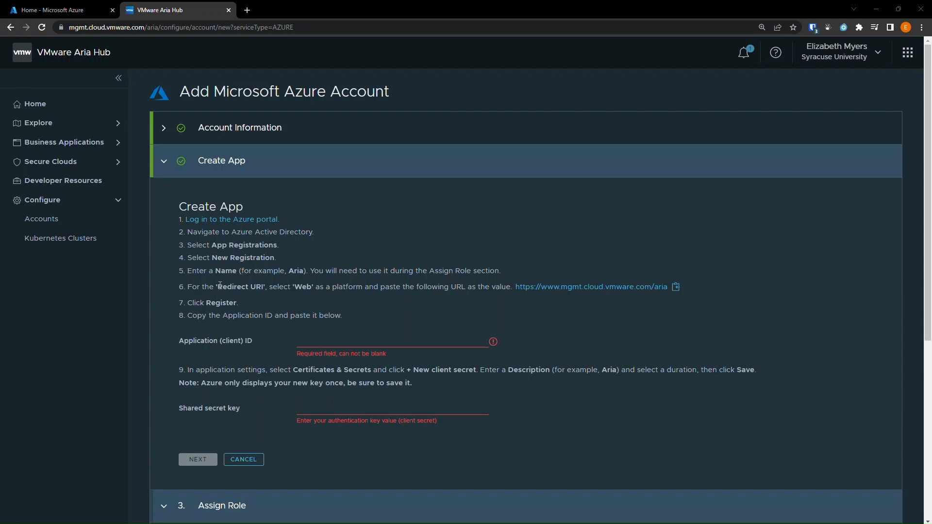
Copy the redirect URL from the instructions, switch to the Azure portal and start a new app registration in Azure Active Directory.
left_click(680, 291)
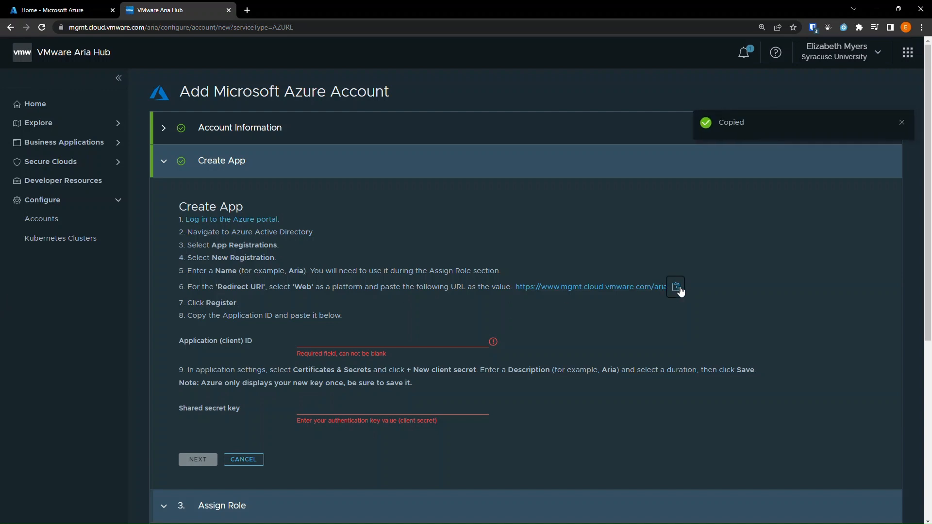
left_click(70, 12)
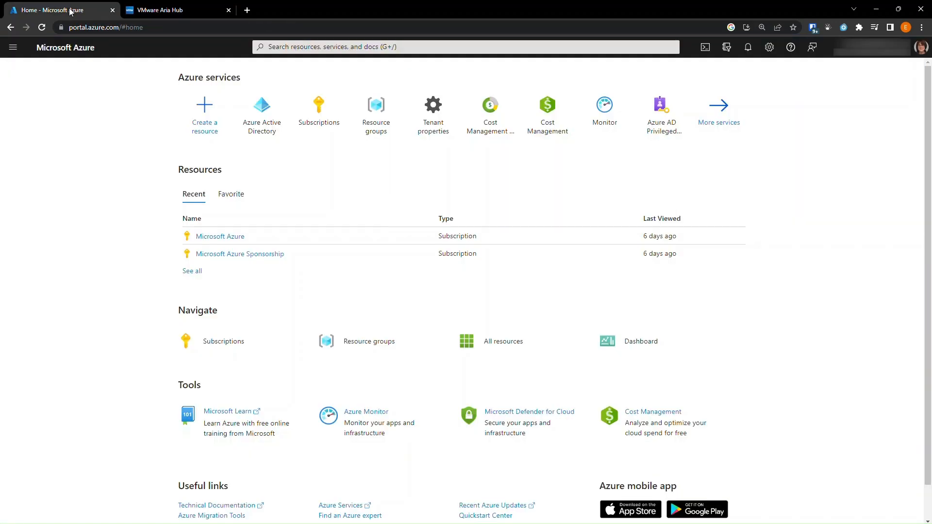
left_click(262, 139)
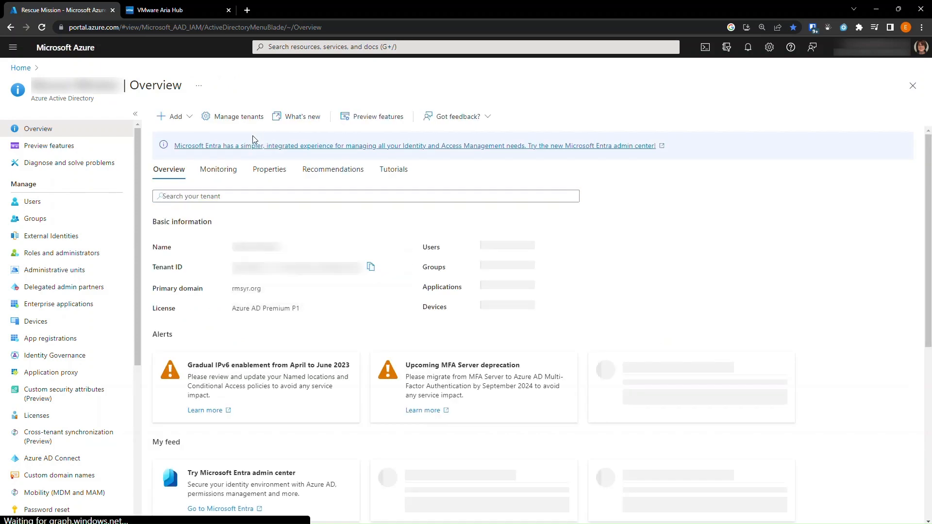
left_click(57, 342)
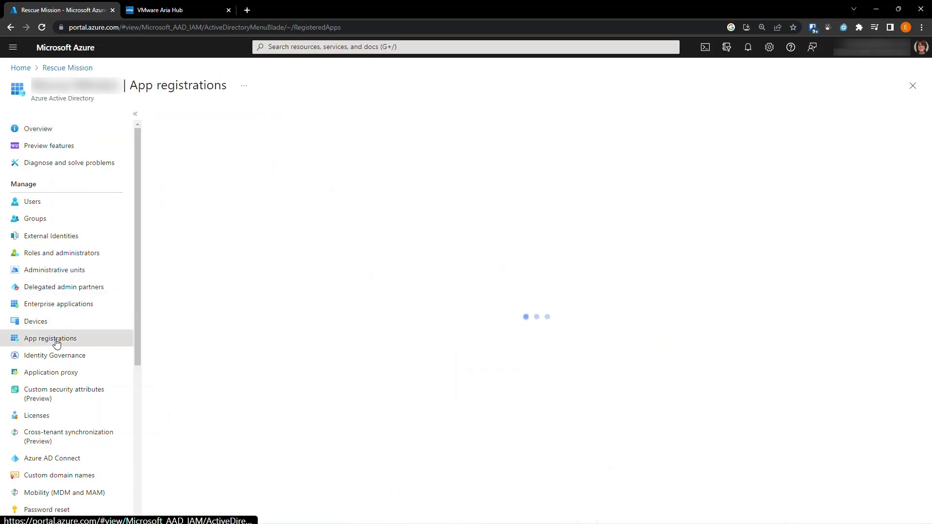
left_click(182, 119)
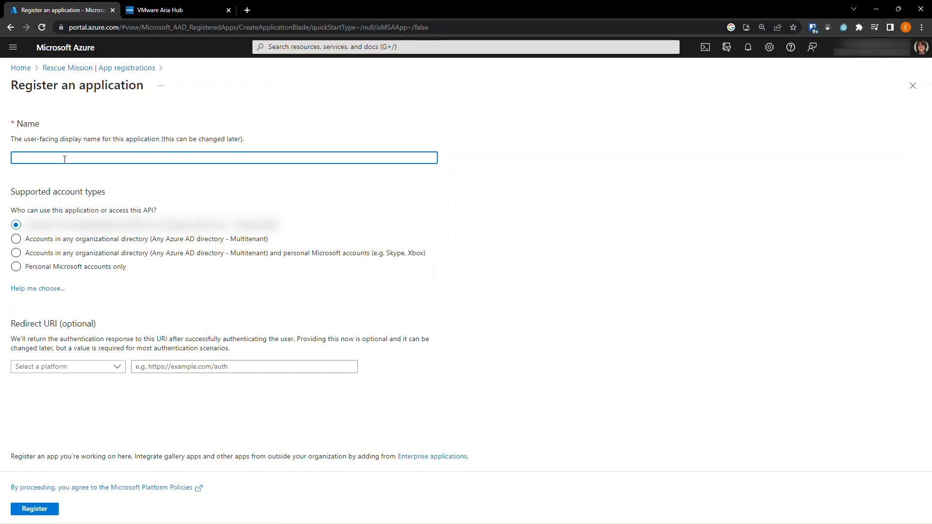
type("AriaHubv3")
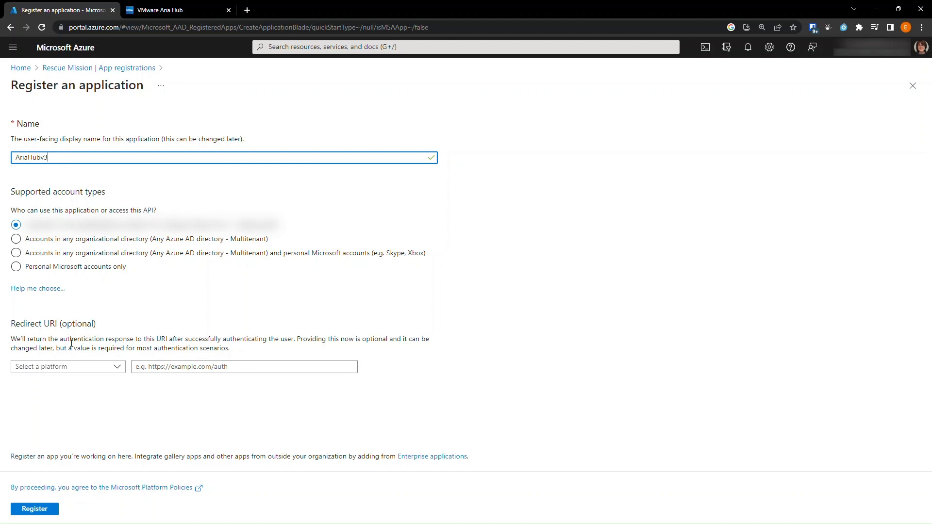
left_click(73, 367)
left_click(56, 398)
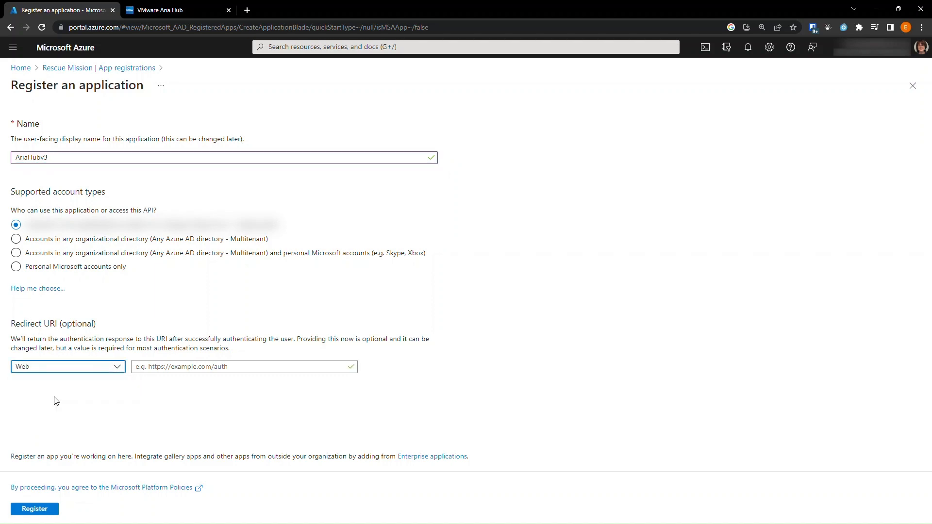
left_click(156, 372)
key("ctrl+v")
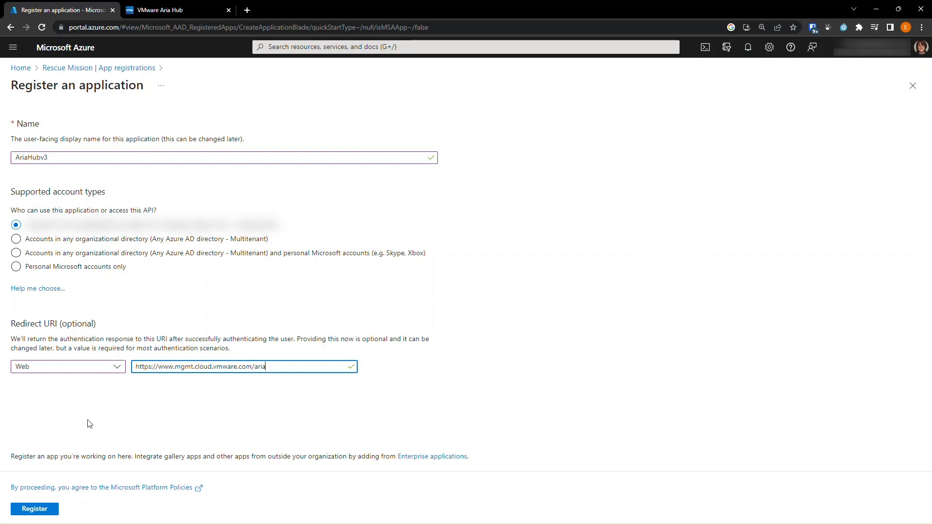
left_click(31, 513)
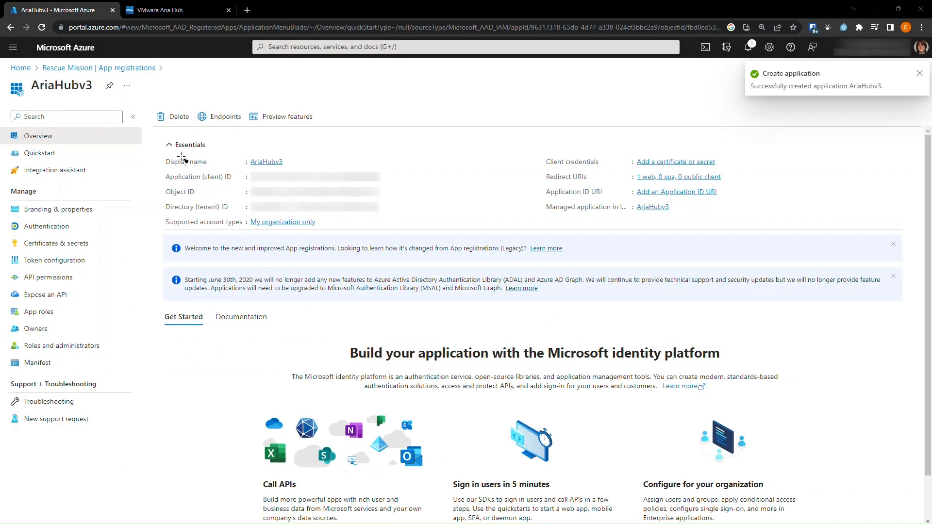
Copy the registered app's application (client) ID and paste it into the matching field in VMware Aria Hub.
left_click_drag(161, 169, 404, 189)
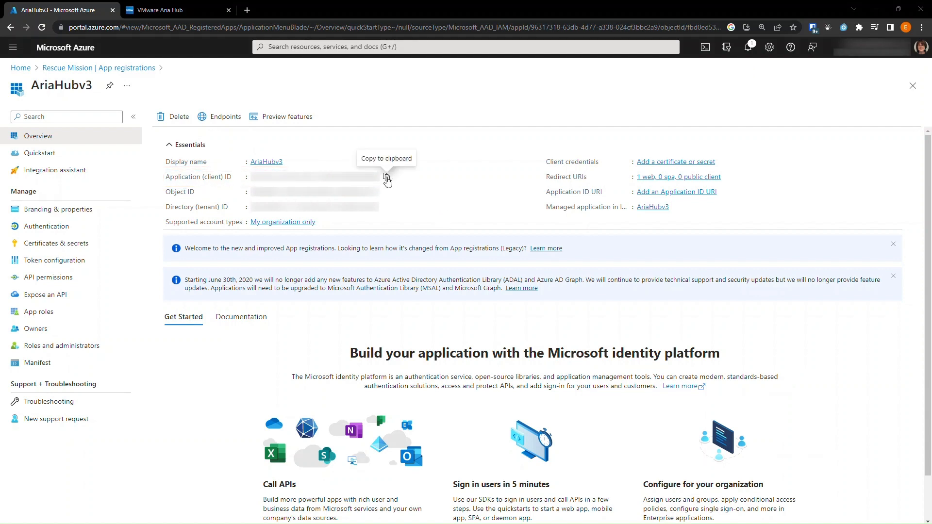
left_click(386, 178)
left_click(198, 13)
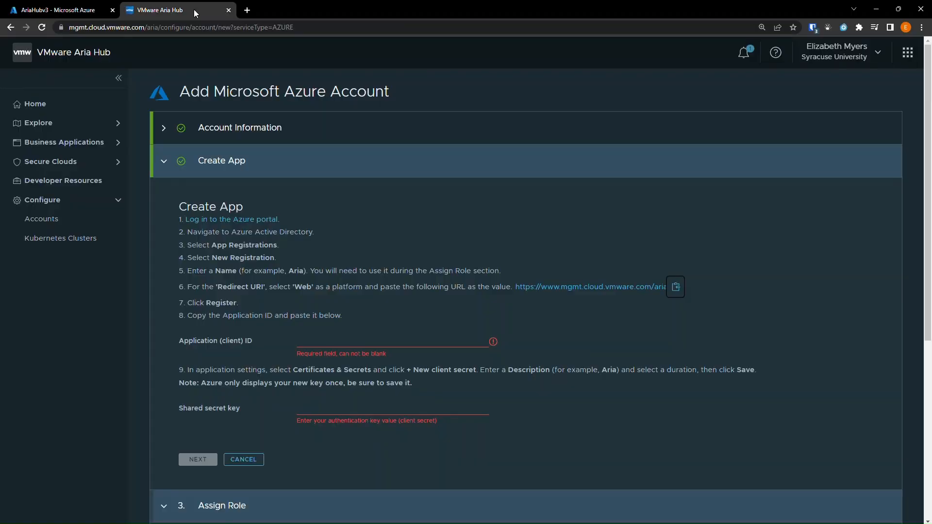
left_click(306, 337)
key("ctrl+v")
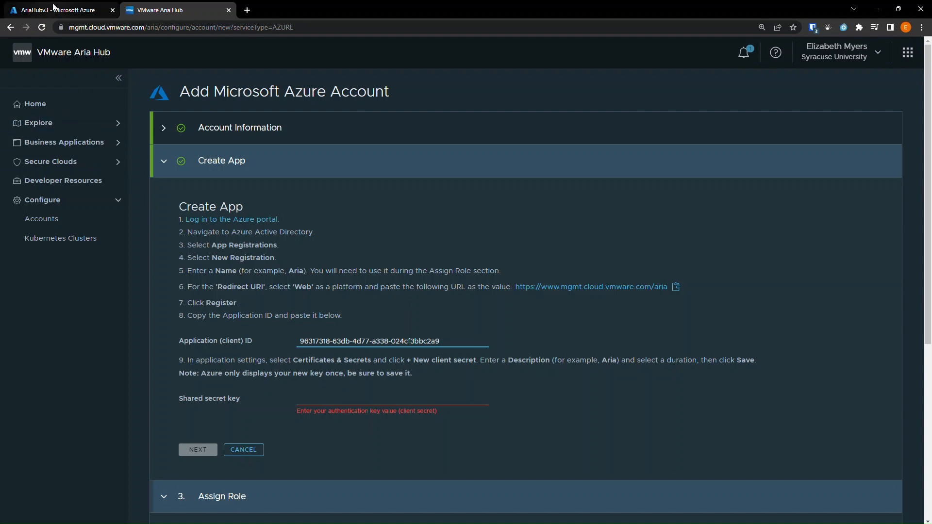
Back in the Azure portal, add a client secret described as AriaHubv3 with the recommended 180-day expiry to the app.
left_click(54, 10)
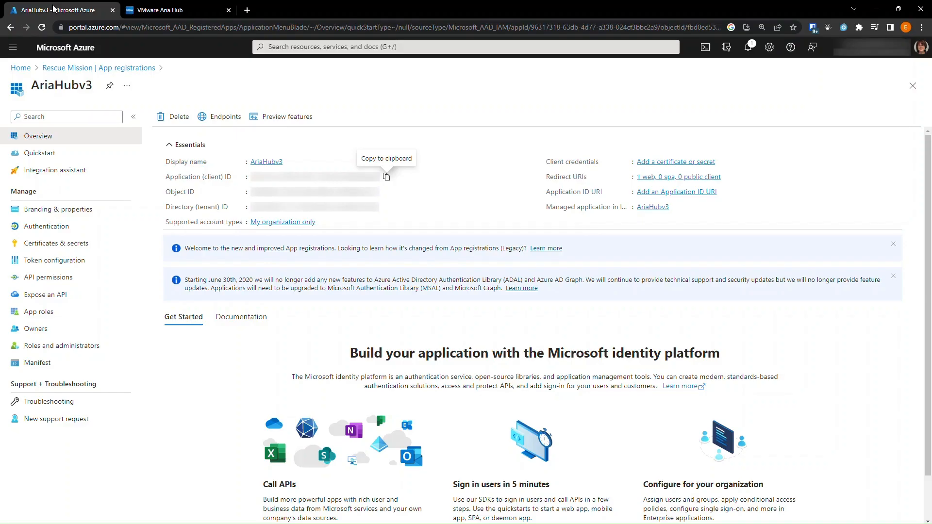
left_click(74, 246)
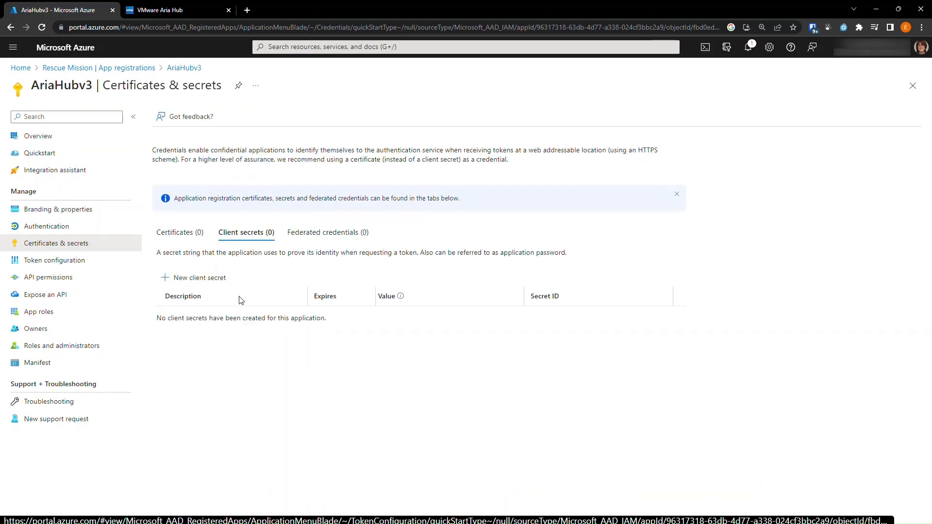
left_click(219, 280)
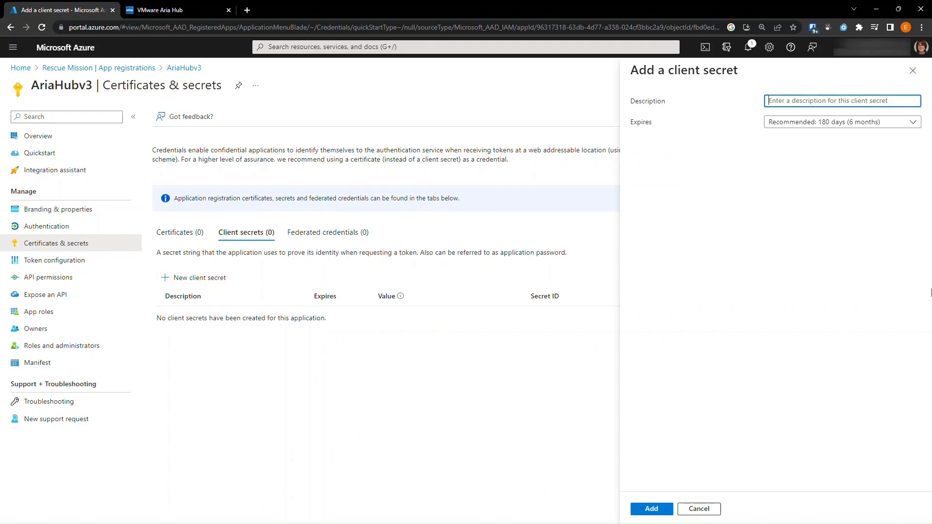
type("AriaHubv3")
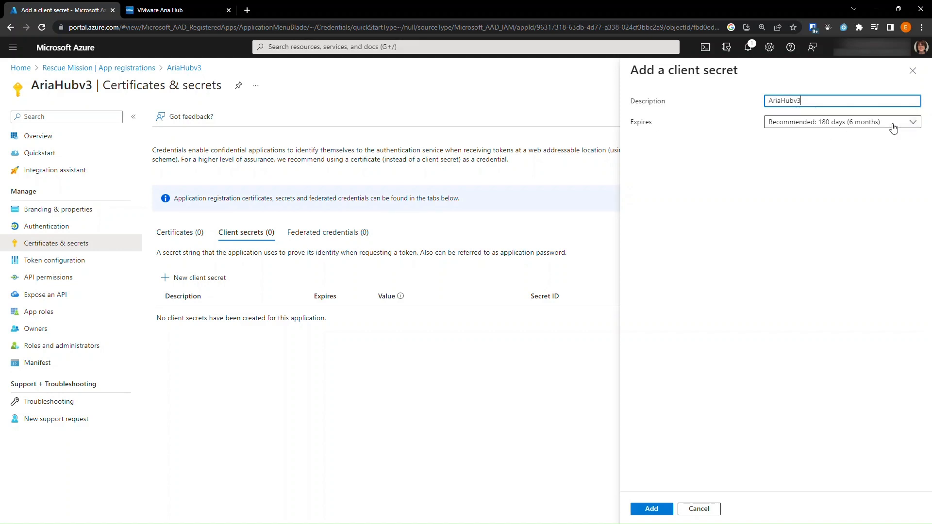
left_click(652, 509)
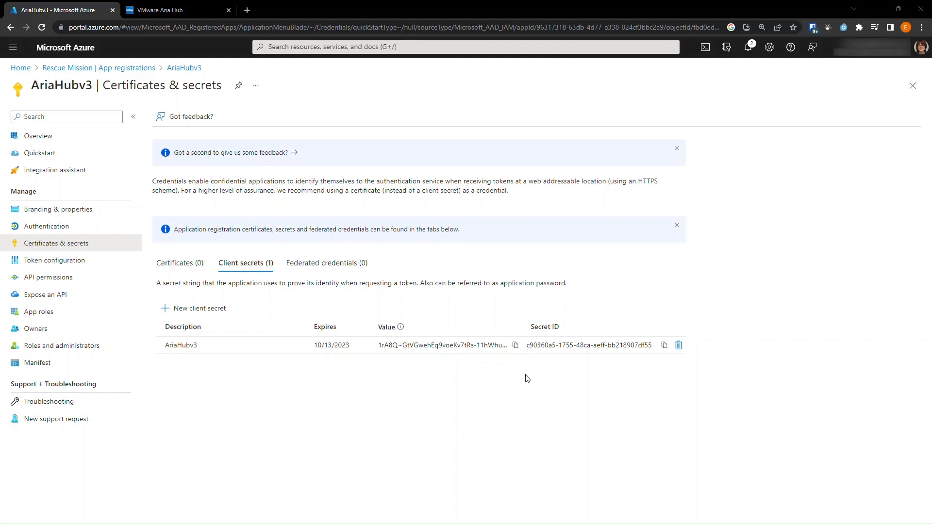
Copy the new client secret's value, paste it as the shared secret key in VMware Aria Hub and continue to Assign Role.
left_click(515, 345)
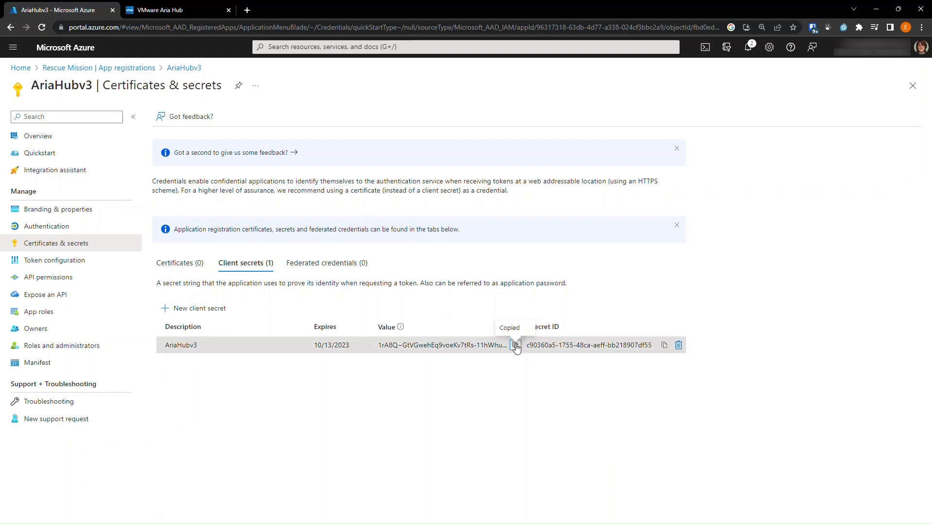
left_click(189, 9)
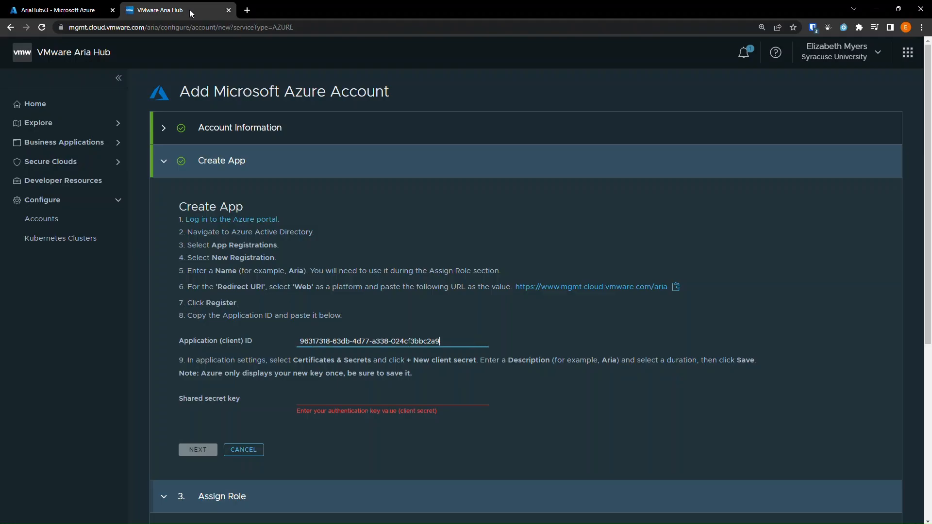
left_click(316, 396)
key("ctrl+v")
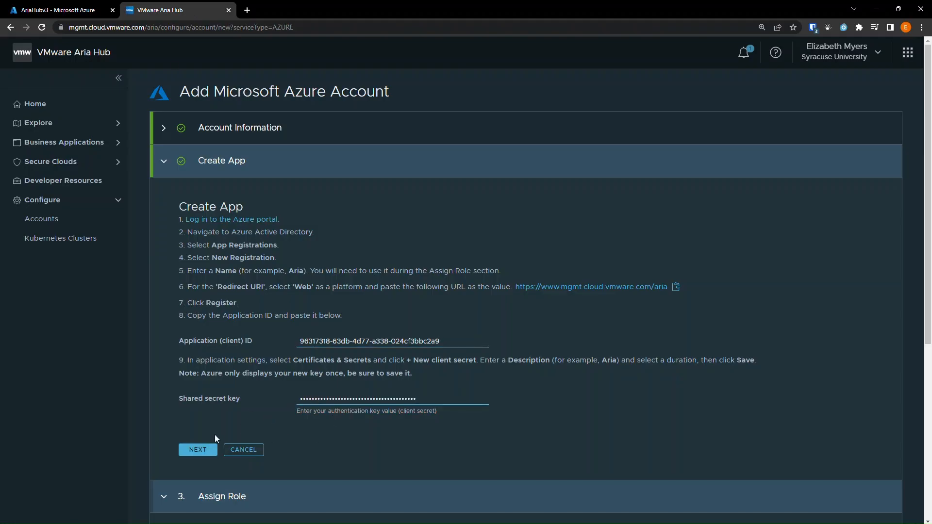
left_click(205, 450)
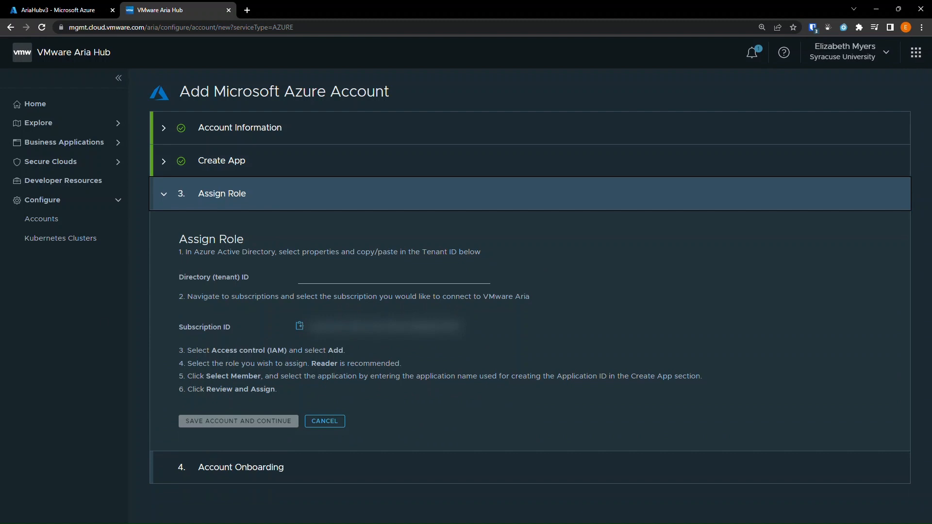
Switch to the Azure portal and open the Microsoft Azure Sponsorship subscription from the subscriptions list.
key("alt+Tab")
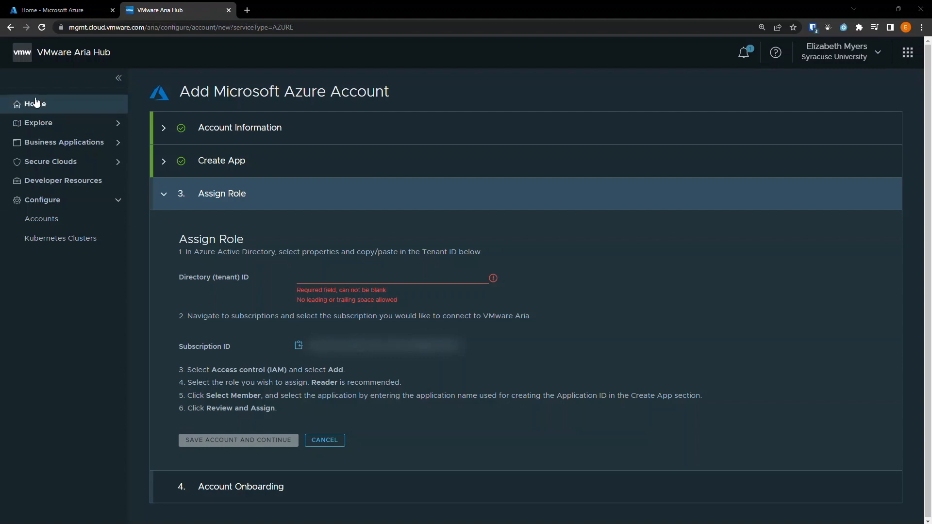
left_click(55, 11)
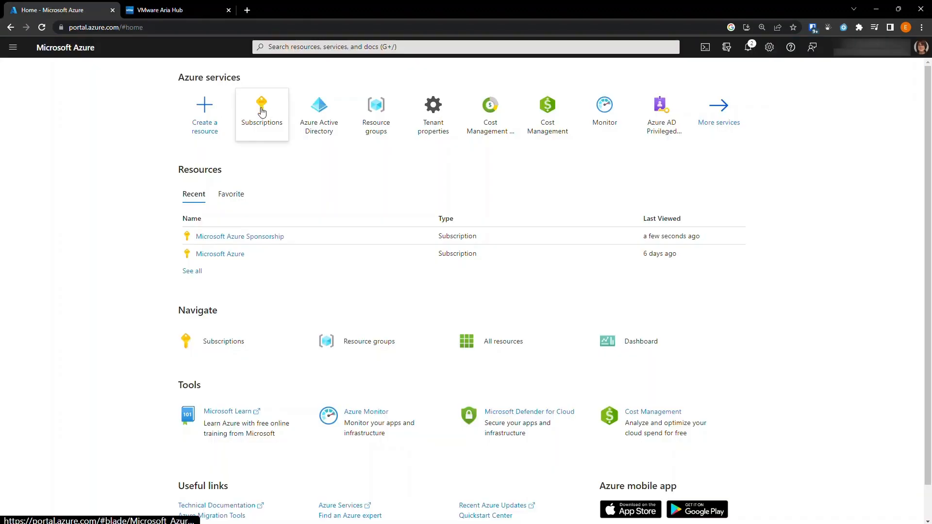
left_click(262, 112)
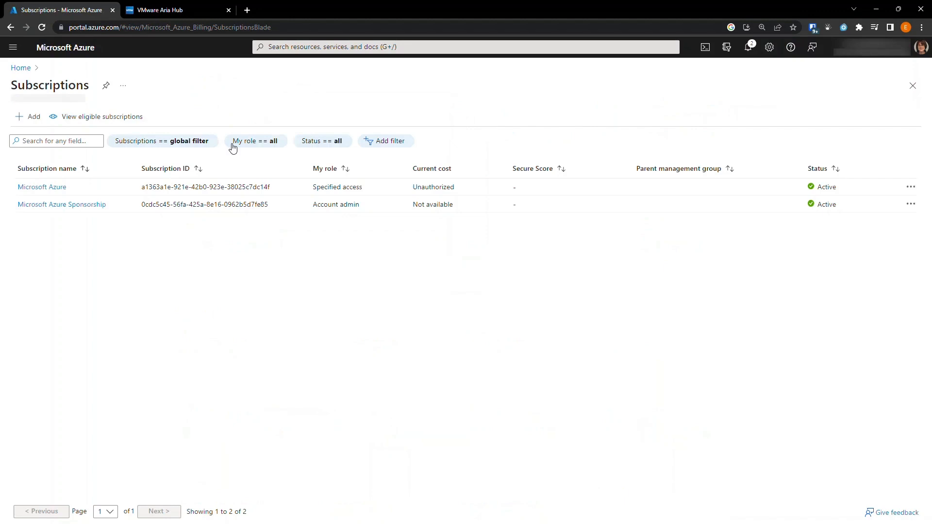
left_click(88, 205)
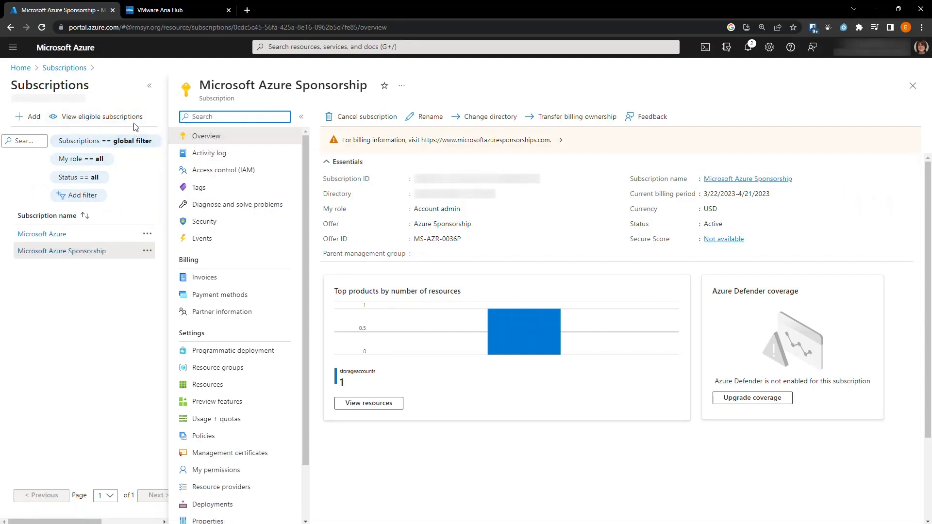
Start a role assignment in the Microsoft Azure Sponsorship subscription's access control, choose the Reader role and continue to Members.
left_click(149, 86)
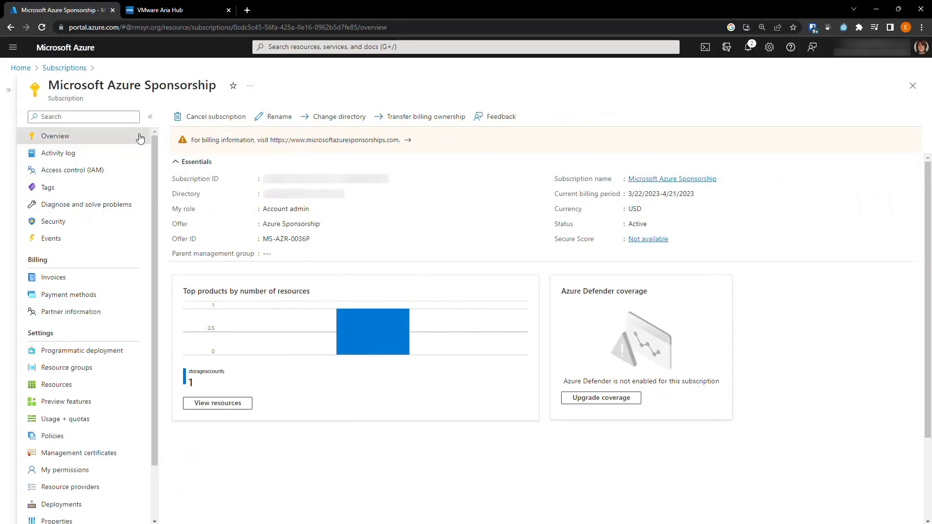
left_click(87, 173)
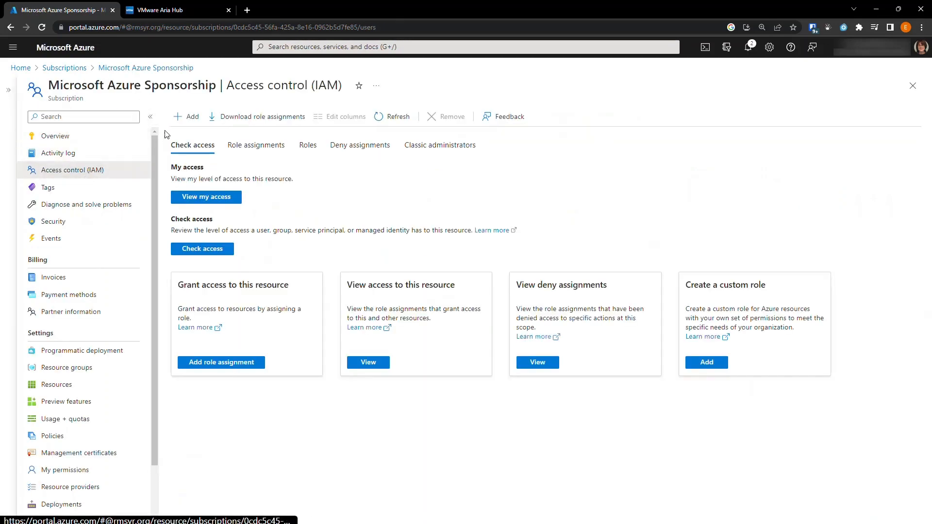
left_click(191, 117)
left_click(194, 138)
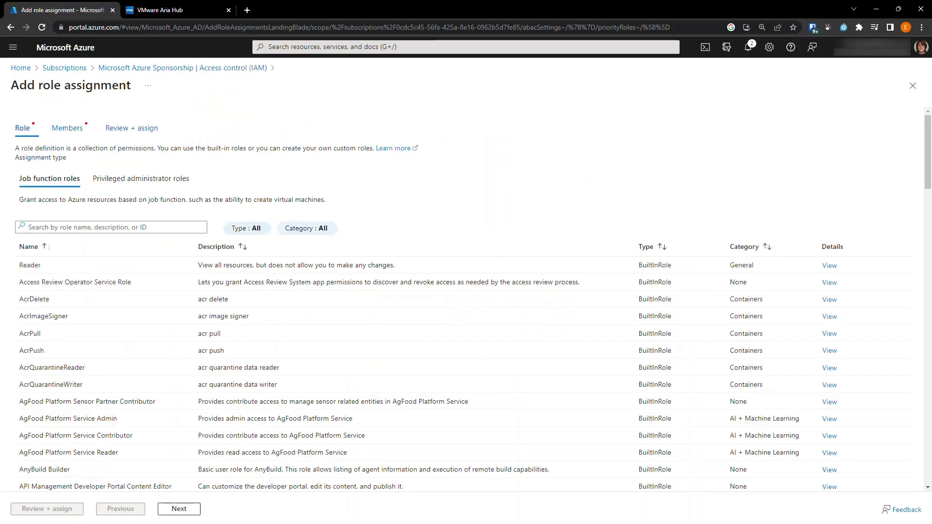
left_click(41, 266)
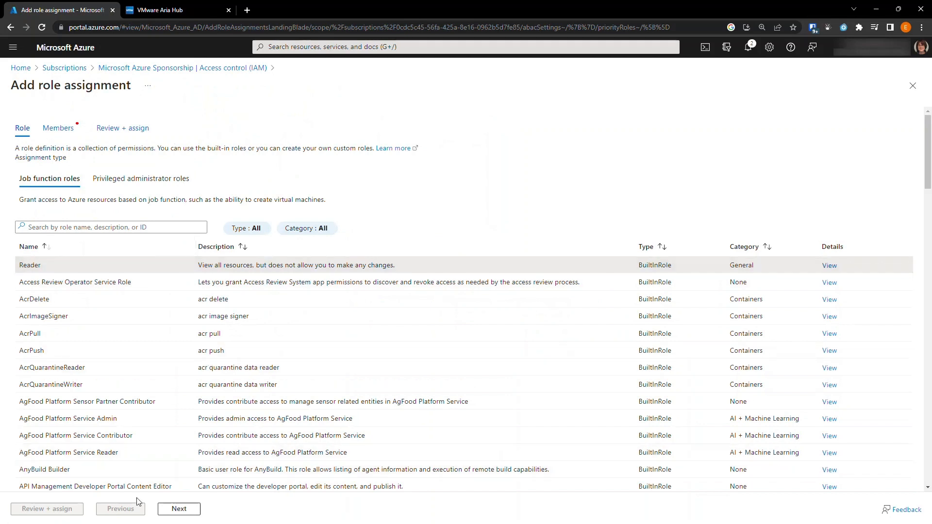
left_click(170, 510)
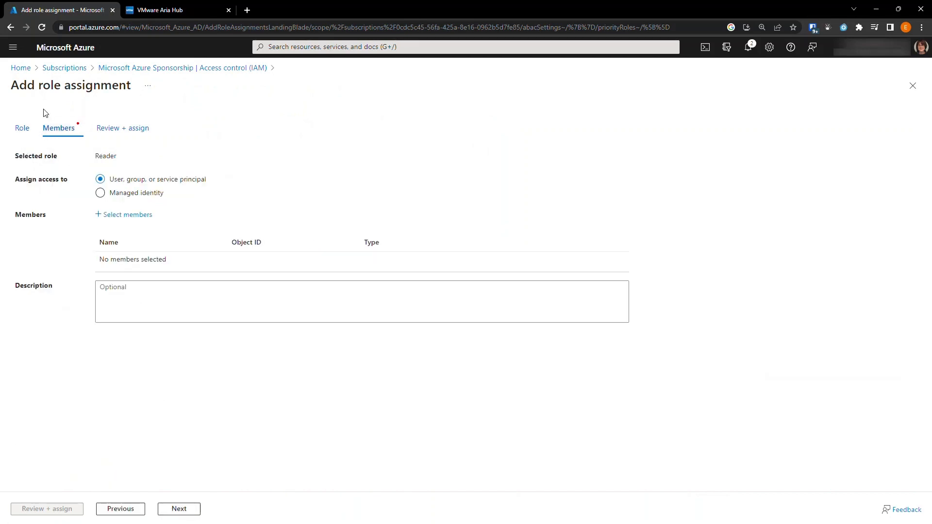
Search for and select the AriaHubv3 app as the role's member, and review and assign the role.
left_click(128, 216)
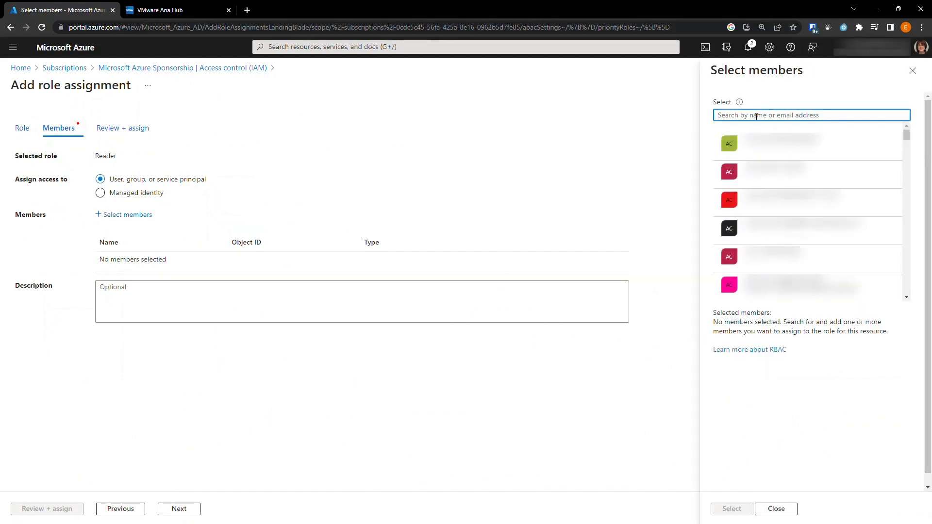
type("aria")
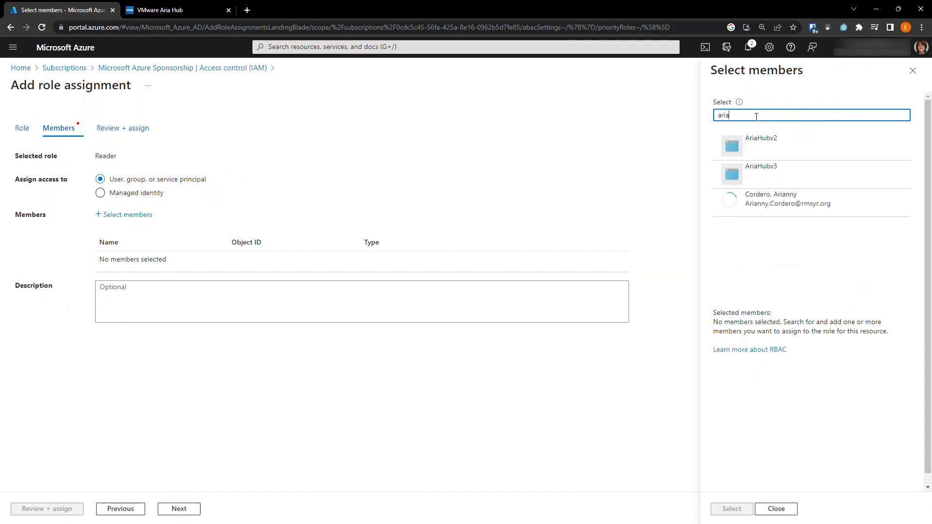
type("hubv3")
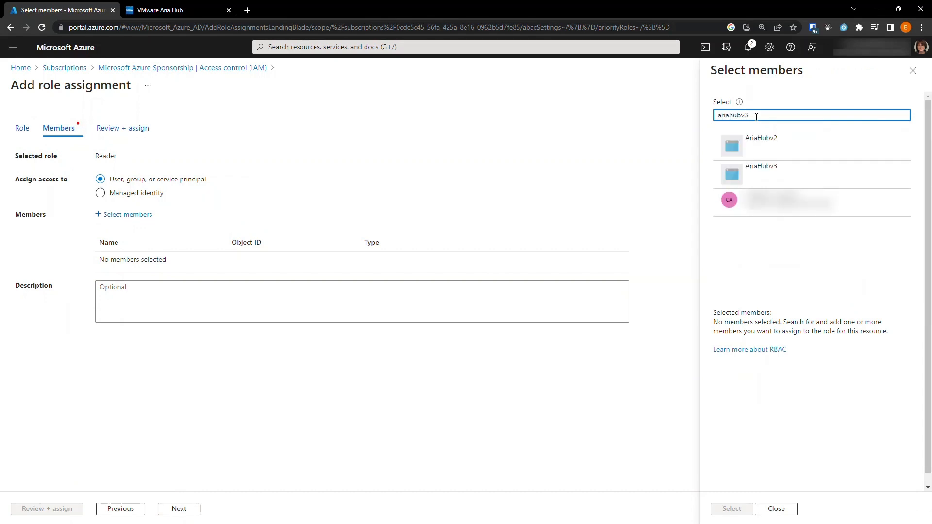
left_click(759, 143)
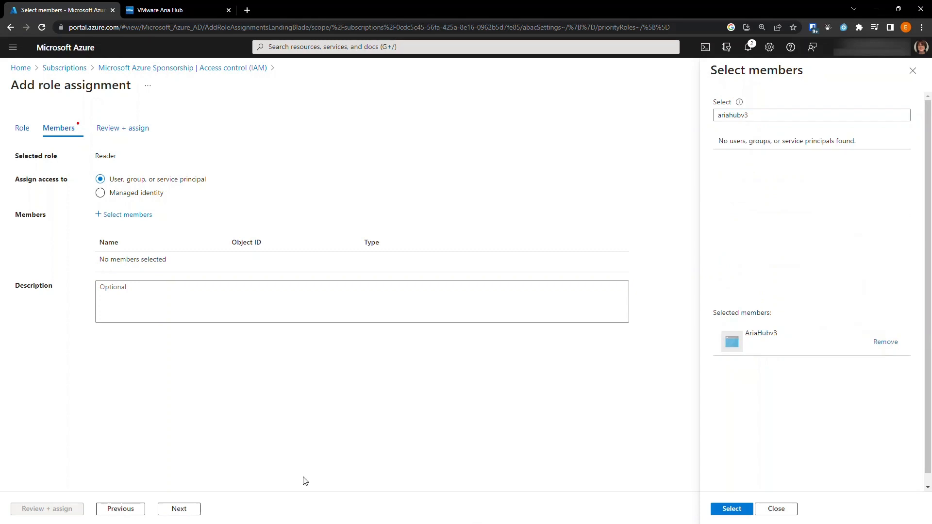
left_click(737, 511)
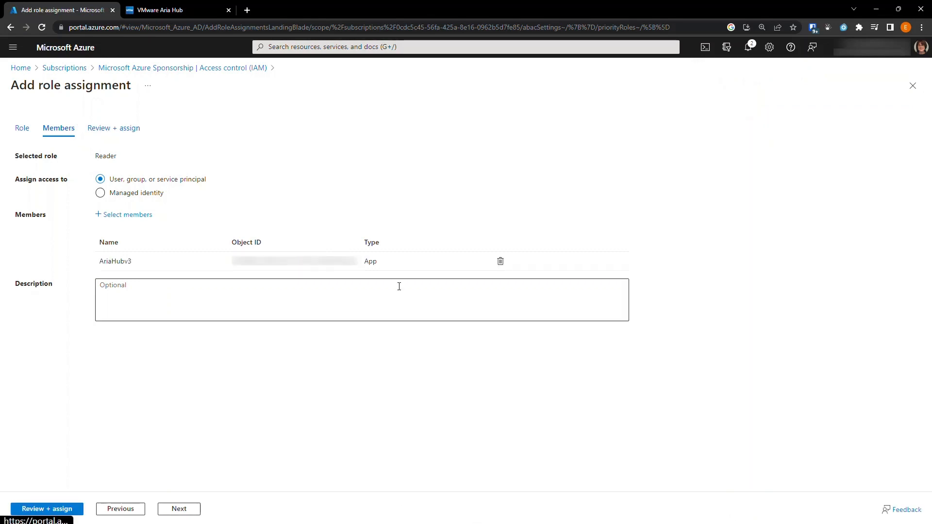
left_click(63, 510)
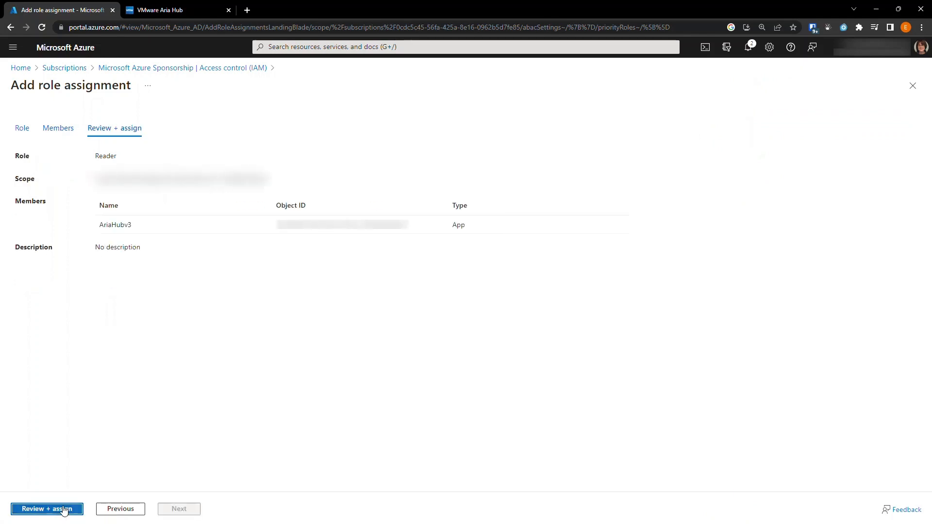
left_click(63, 510)
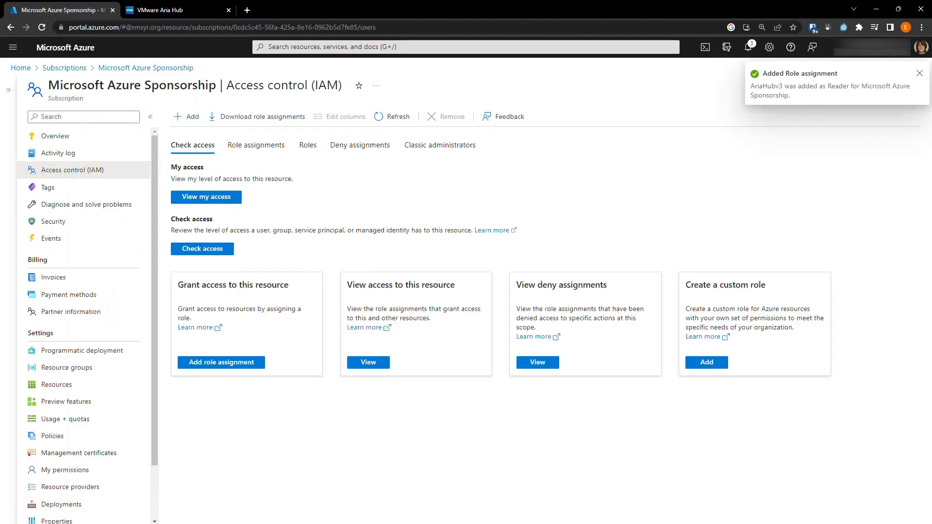
Switch to VMware Aria Hub and paste the Azure directory (tenant) ID into the Assign Role section.
left_click(182, 8)
left_click(304, 273)
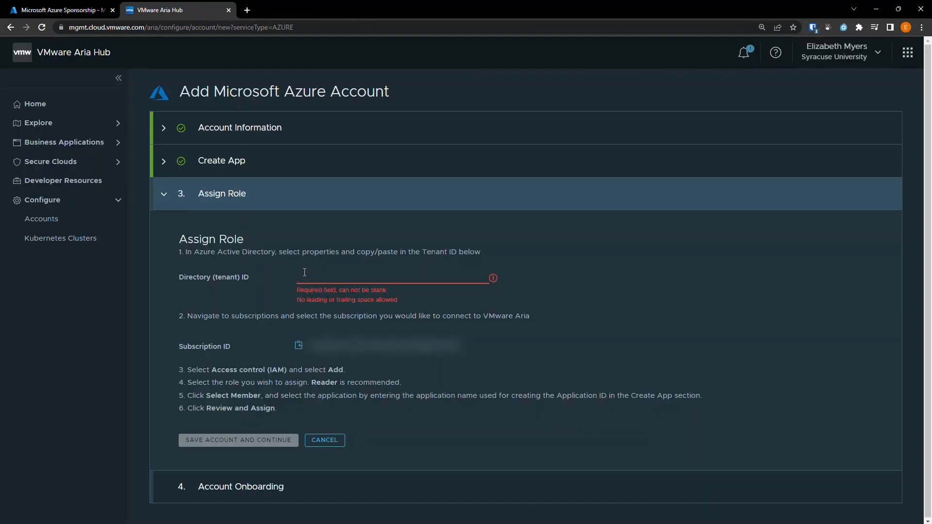
key("ctrl+v")
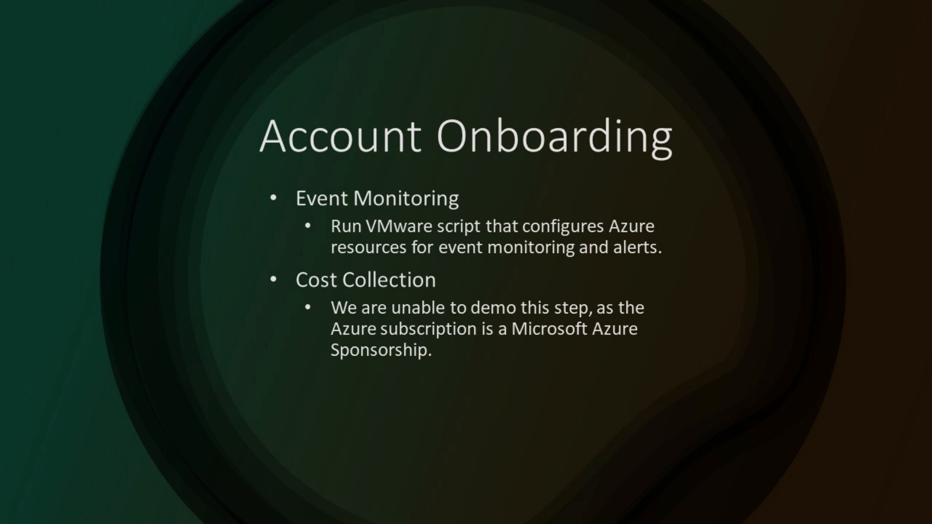
key("Right")
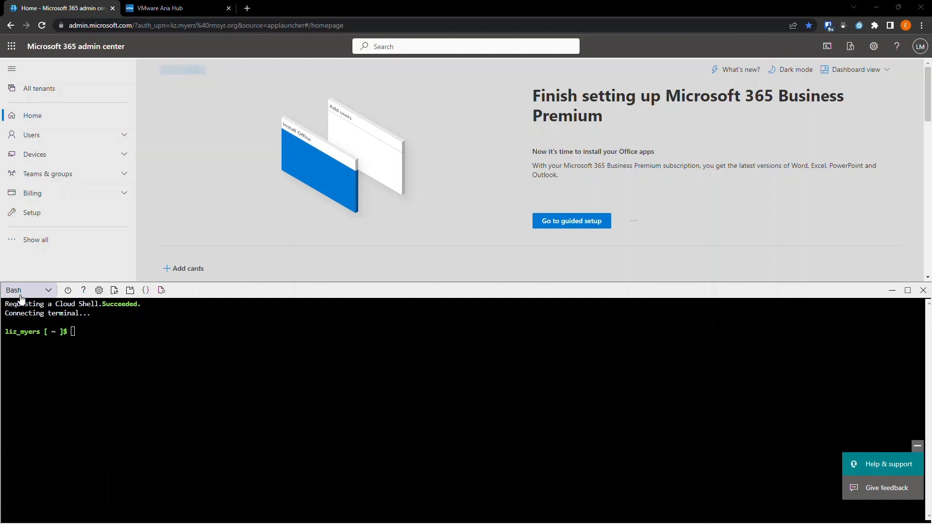
In the Microsoft 365 admin center's Bash Cloud Shell, upload cloud_account_onboarding_fixed.sh from the Downloads folder.
left_click(114, 294)
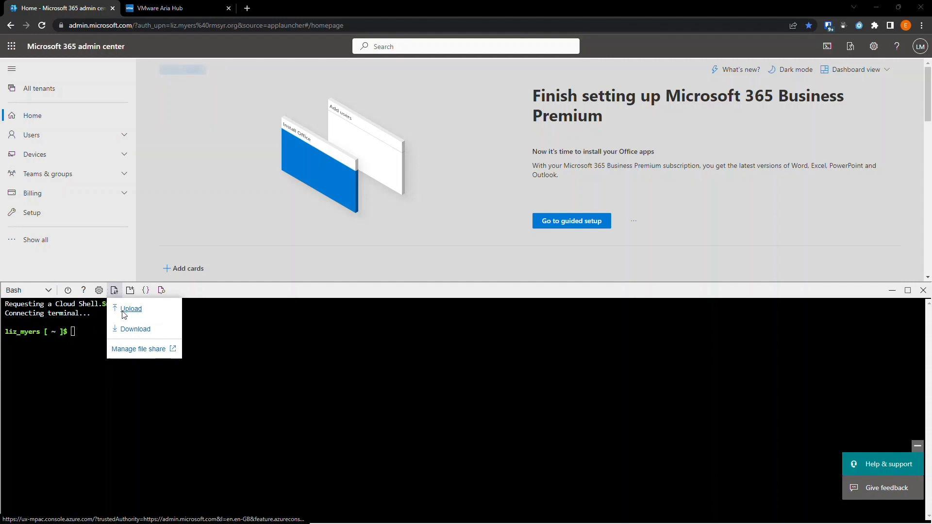
left_click(125, 312)
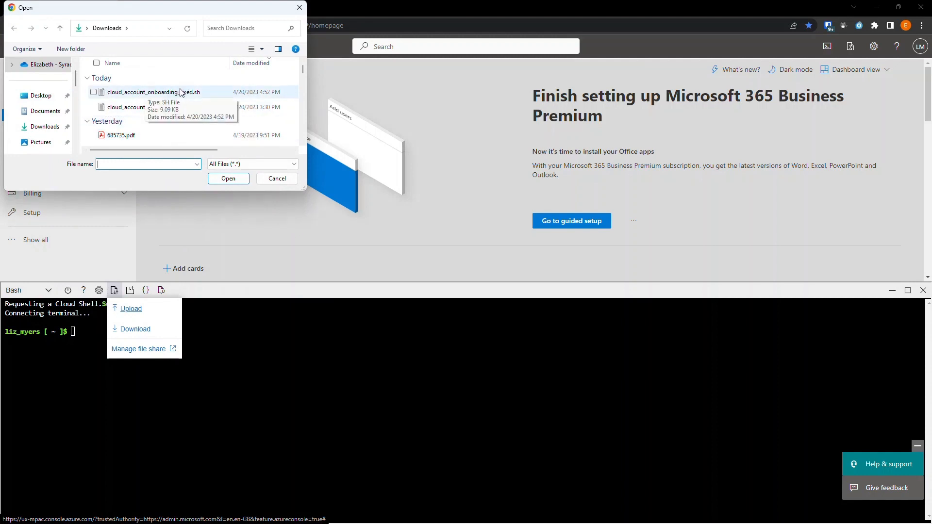
double_click(161, 97)
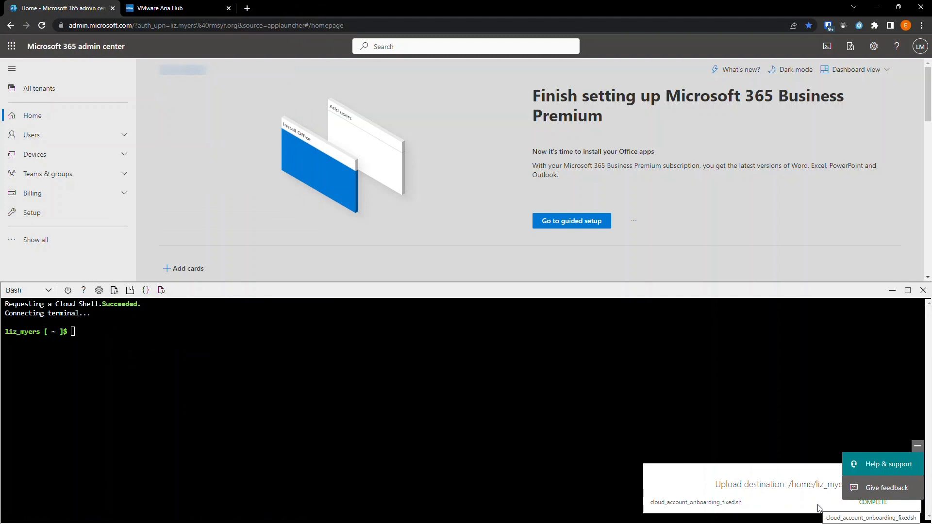
Set the CSP_REFRESH_TOKEN variable in the Cloud Shell by pasting the assignment with the VMware API token.
left_click(92, 336)
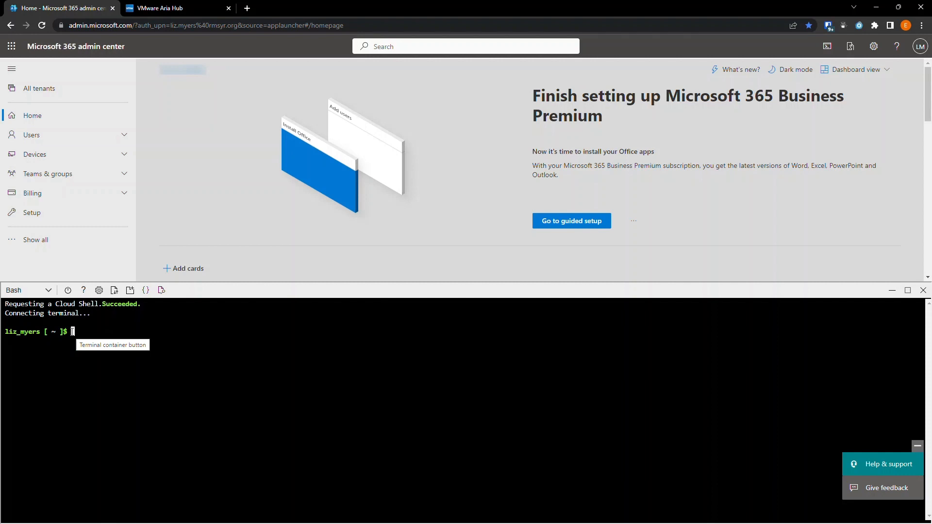
right_click(72, 332)
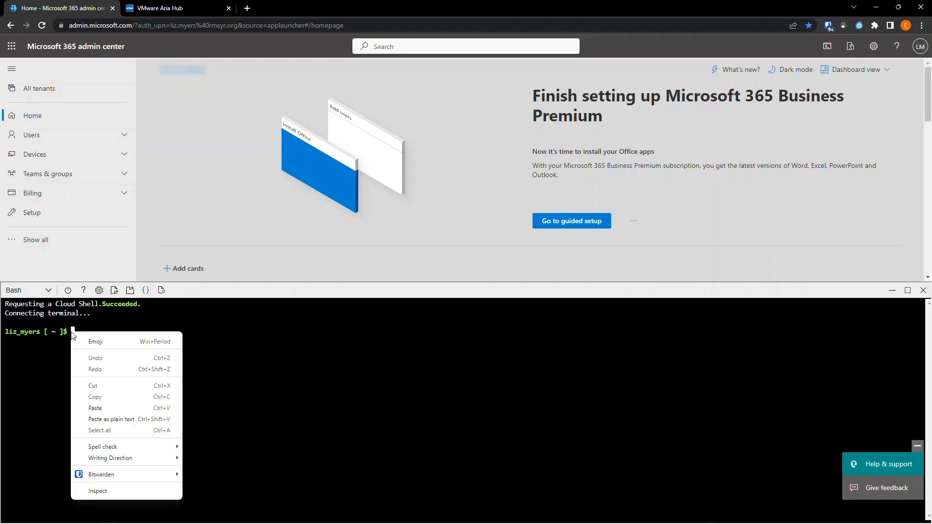
left_click(102, 407)
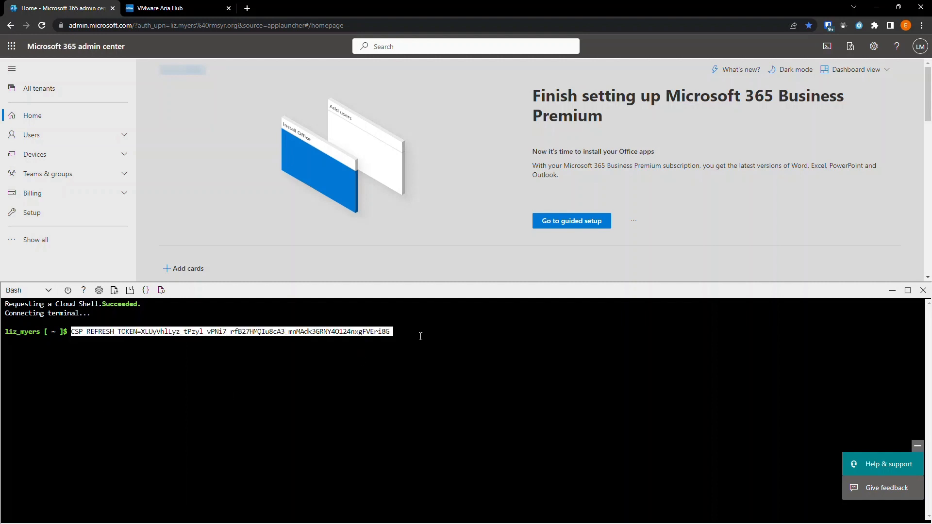
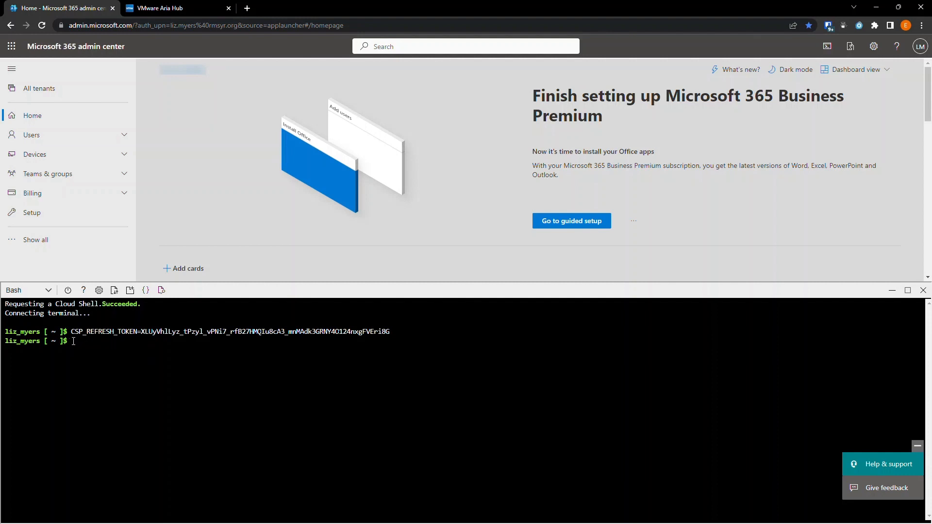
Run the cloud_account_onboarding_fixed.sh script with bash, passing the Azure subscription ID as its argument.
right_click(74, 342)
left_click(105, 248)
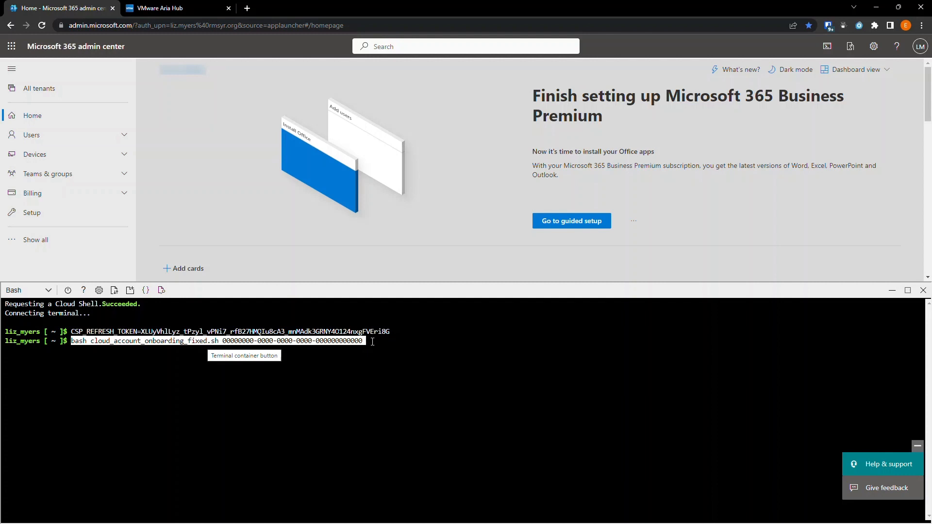
key("Return")
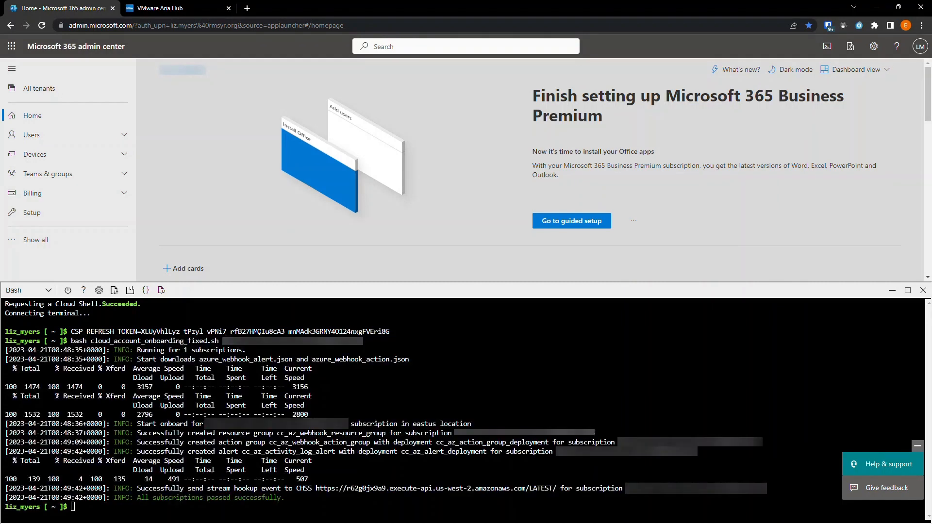